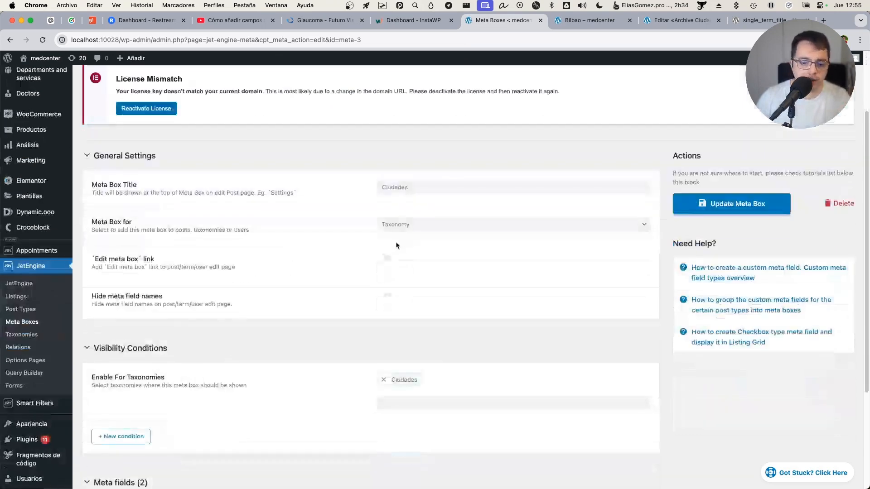
# Review the Ciudades meta box's target type, its taxonomy condition and the settings of its Eslogan field
pyautogui.click(419, 232)
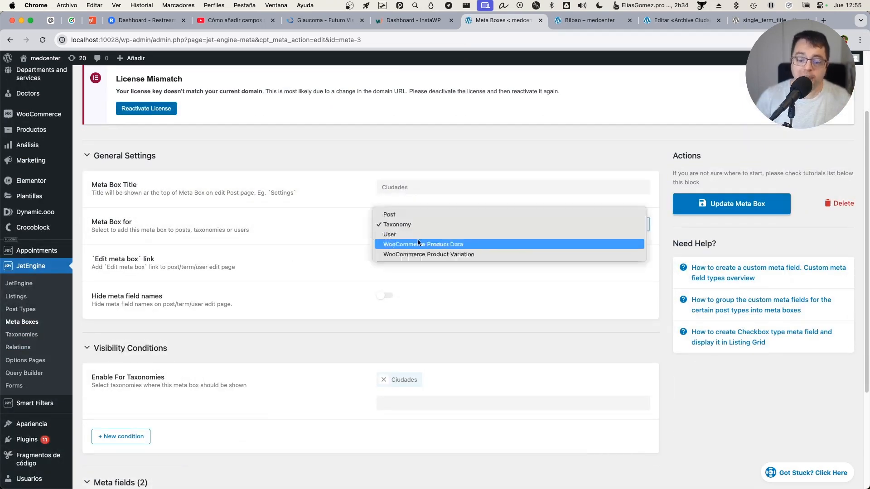
pyautogui.click(419, 227)
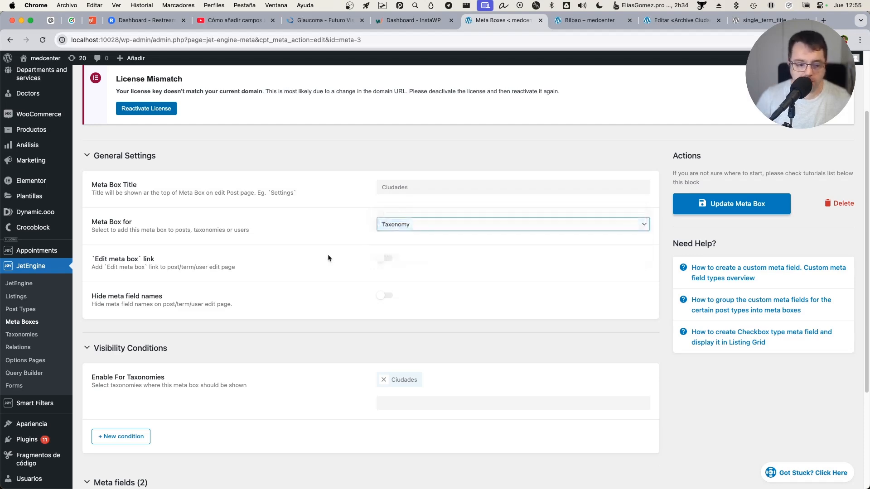
pyautogui.scroll(-2, 402, 317)
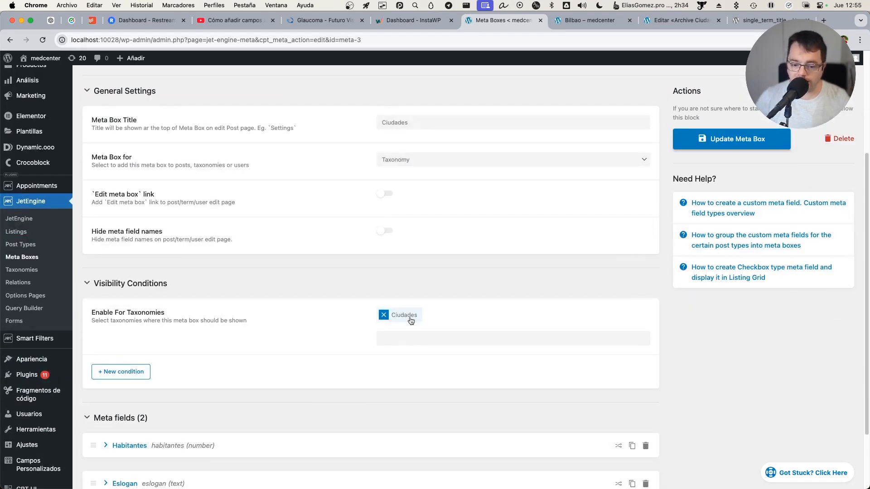
pyautogui.scroll(-2, 271, 321)
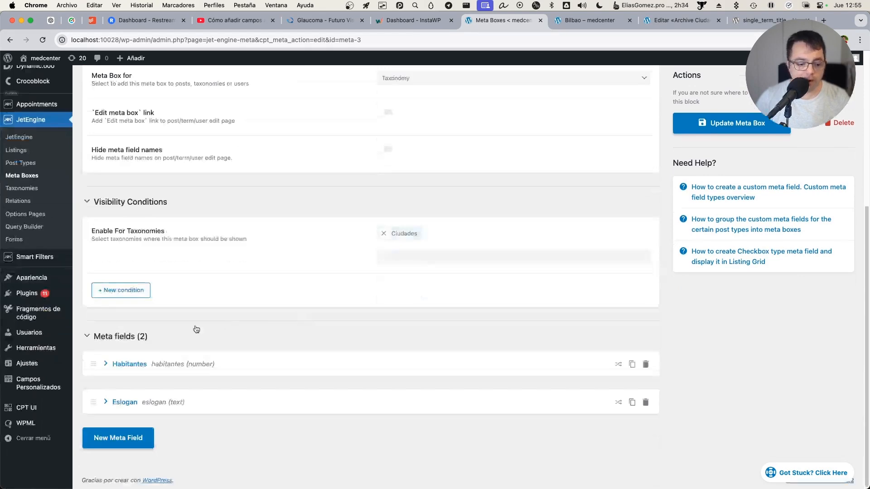
pyautogui.click(131, 403)
pyautogui.scroll(-3, 132, 406)
pyautogui.scroll(-1, 132, 407)
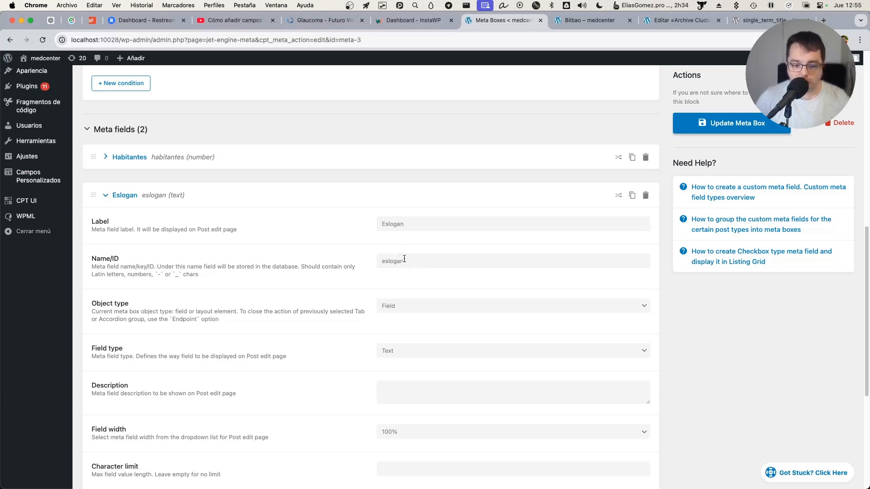
pyautogui.scroll(-5, 272, 344)
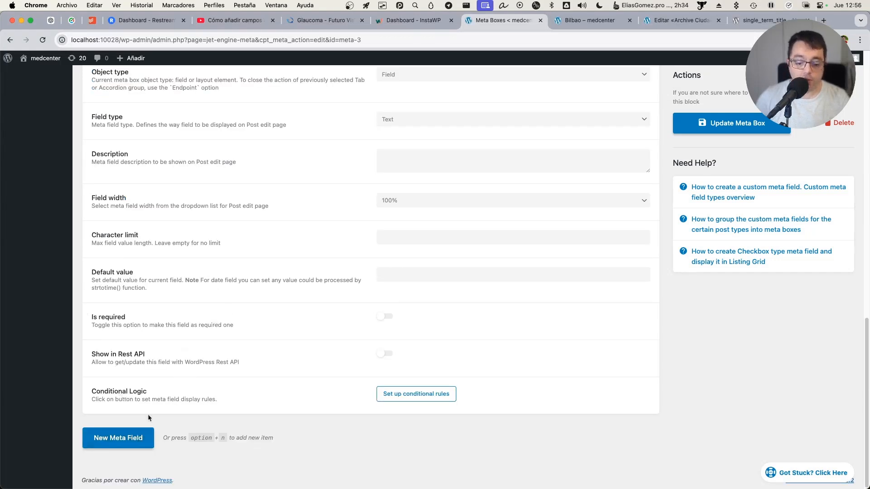
pyautogui.click(119, 446)
pyautogui.scroll(-5, 265, 391)
pyautogui.scroll(-2, 266, 391)
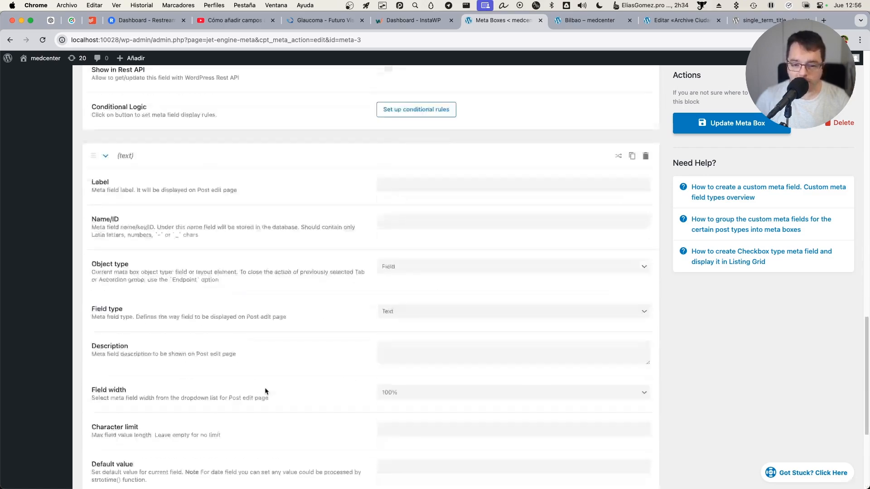
pyautogui.scroll(2, 363, 197)
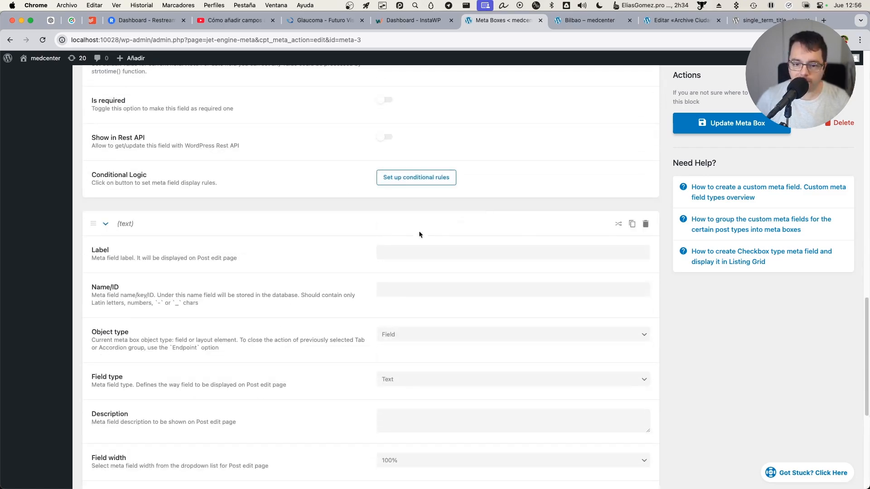
pyautogui.click(645, 225)
pyautogui.click(640, 207)
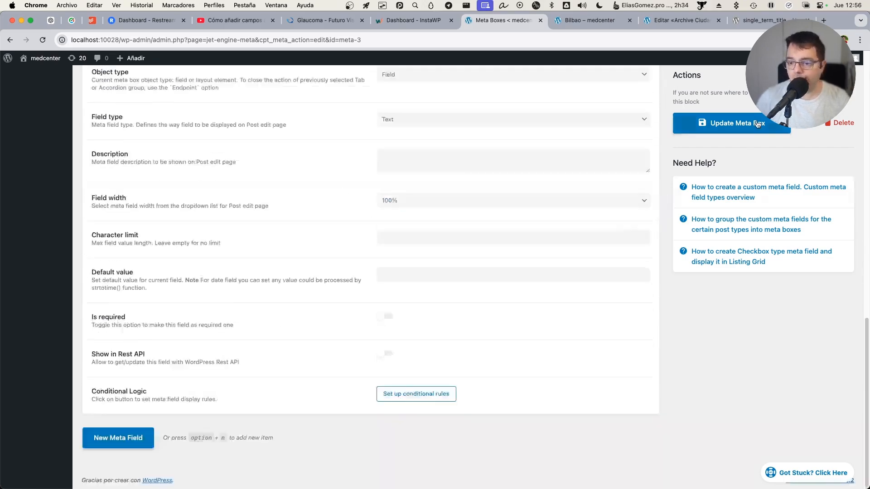
# Save the Ciudades meta box and open the Ciudades taxonomy list of the Doctors post type
pyautogui.click(757, 128)
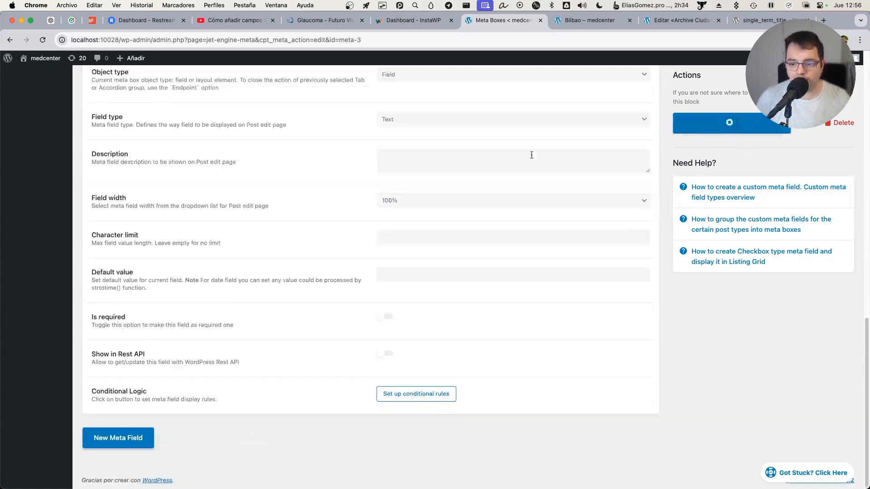
pyautogui.scroll(2, 319, 216)
pyautogui.scroll(15, 319, 216)
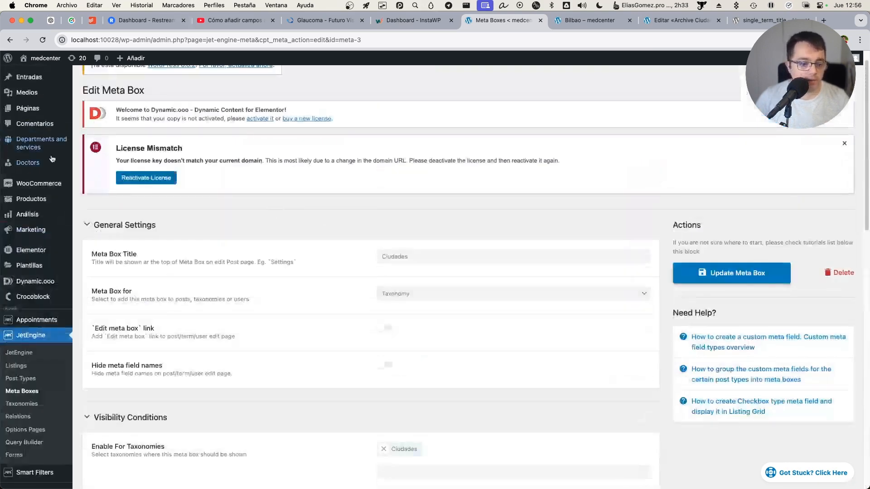
pyautogui.moveTo(28, 162)
pyautogui.click(91, 191)
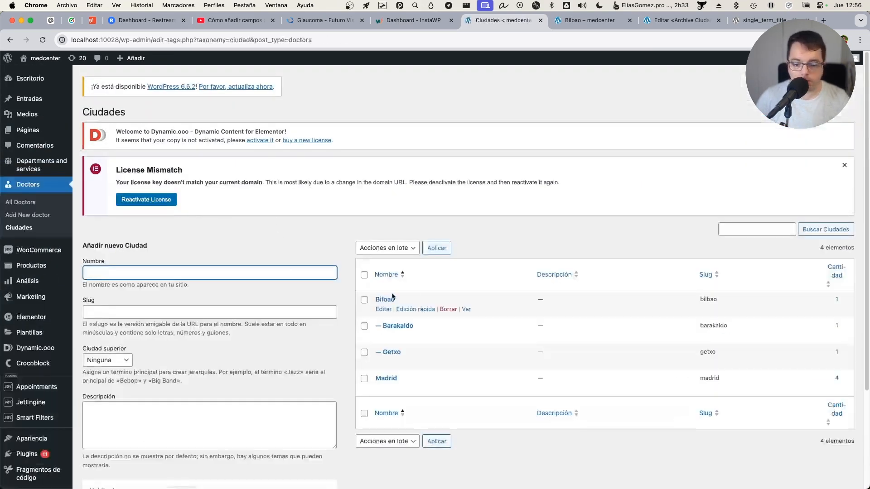
# Edit the Bilbao term, set its Habitantes to 350000 and update it
pyautogui.click(384, 300)
pyautogui.scroll(-5, 232, 290)
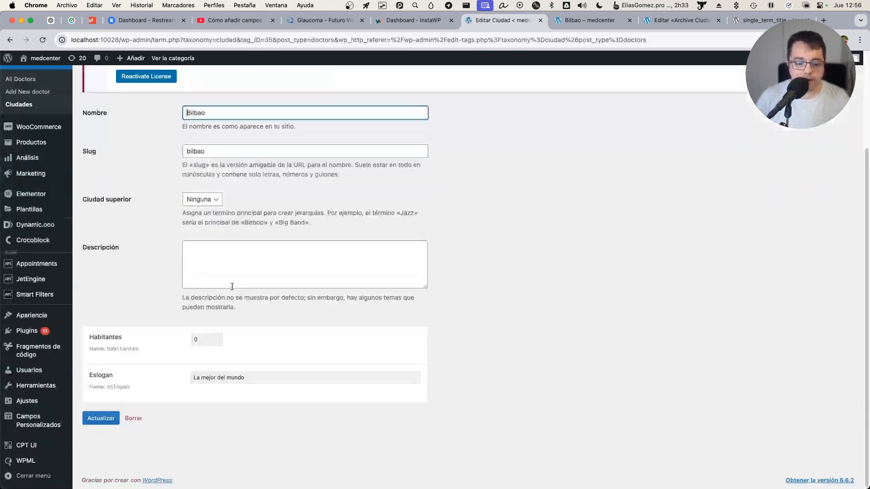
pyautogui.click(225, 380)
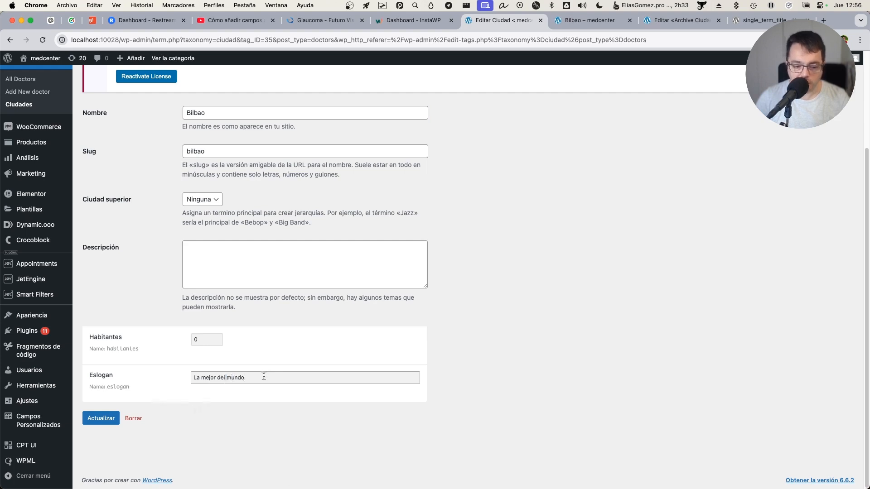
pyautogui.click(202, 339)
pyautogui.write('350000')
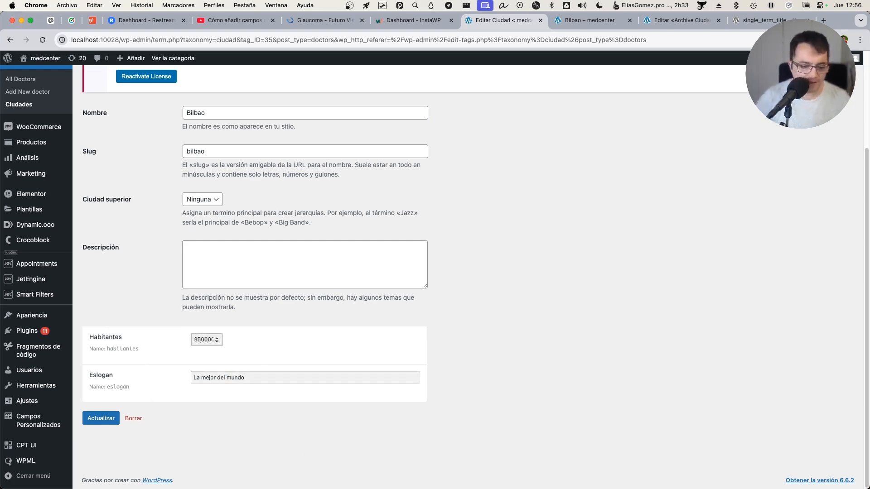
pyautogui.click(102, 419)
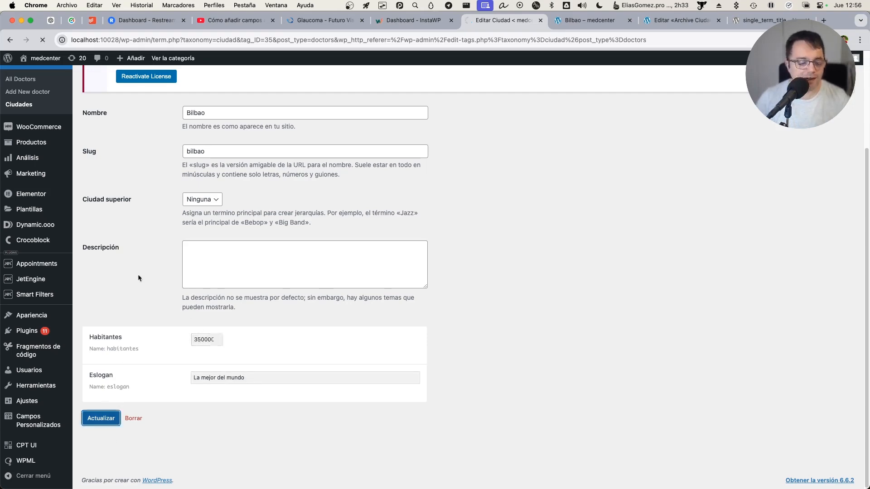
pyautogui.scroll(-3, 476, 292)
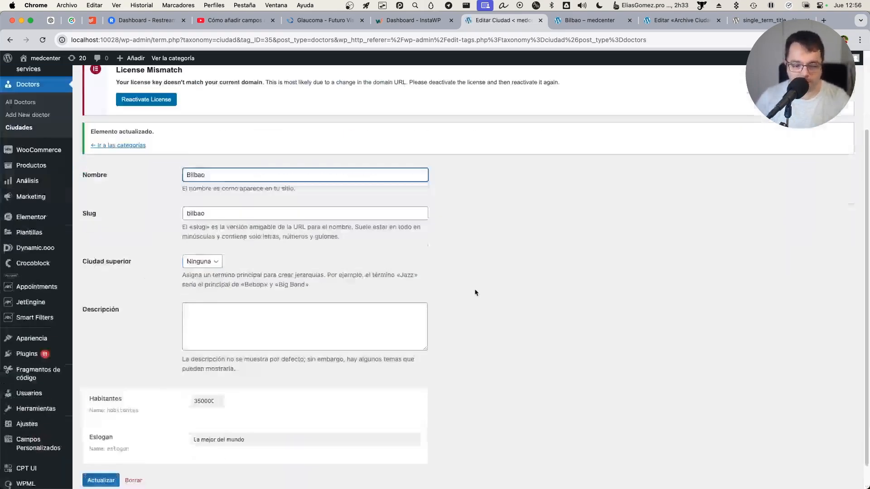
# Open the Archive Ciudad template from the Theme Builder for editing in Elementor
pyautogui.scroll(5, 495, 335)
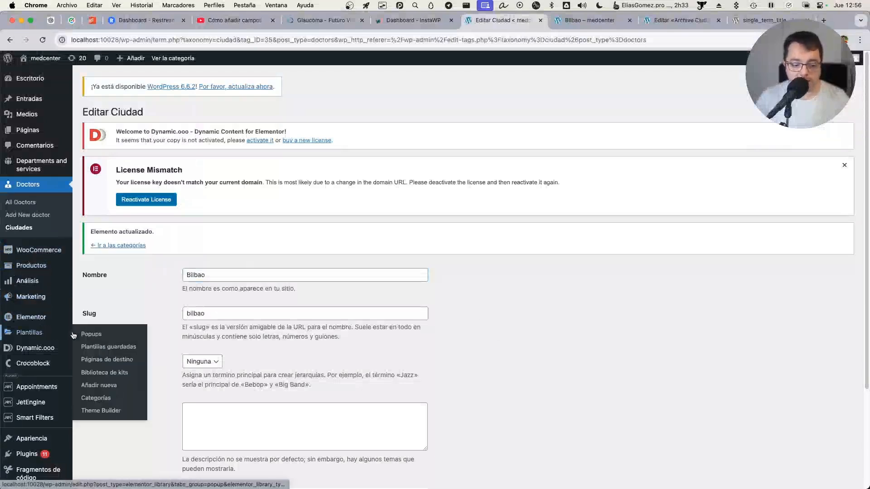
pyautogui.click(120, 413)
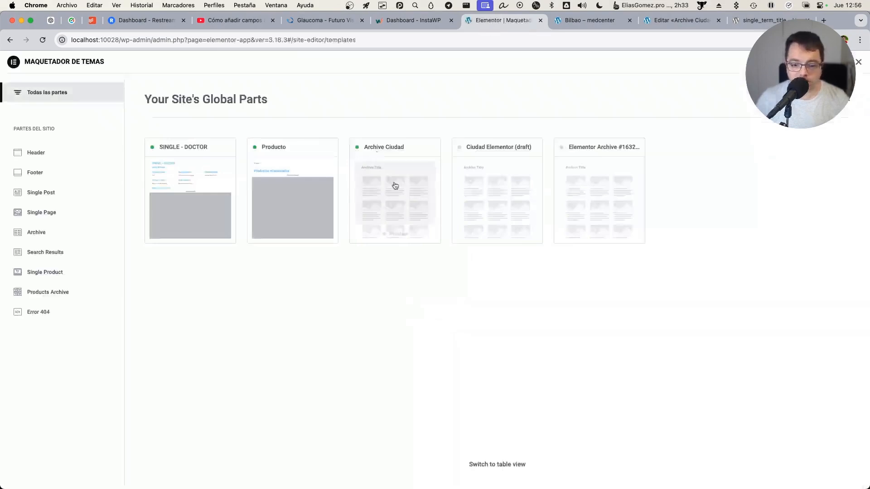
pyautogui.moveTo(393, 170)
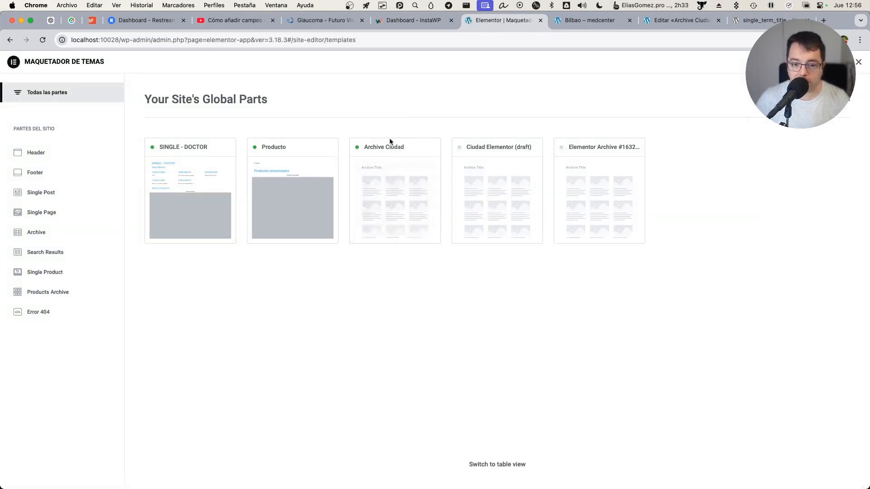
pyautogui.click(401, 199)
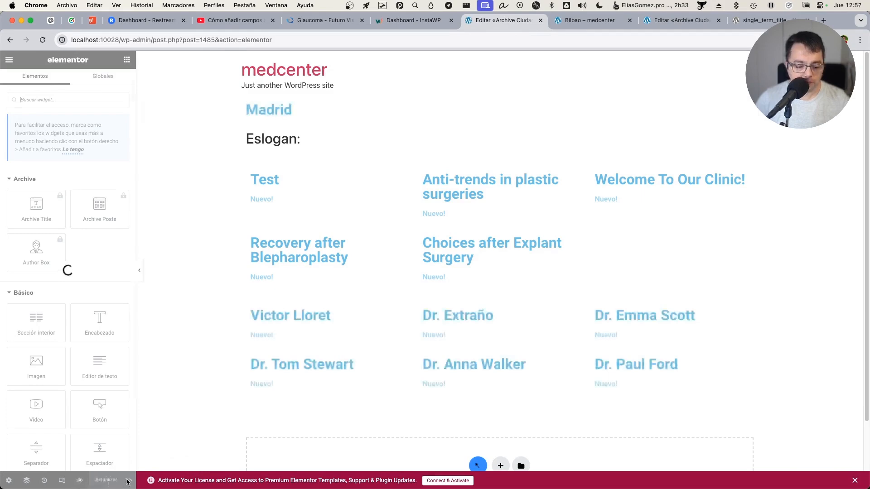
# Check the display conditions of the Archive Ciudad template and close them without changes
pyautogui.click(129, 482)
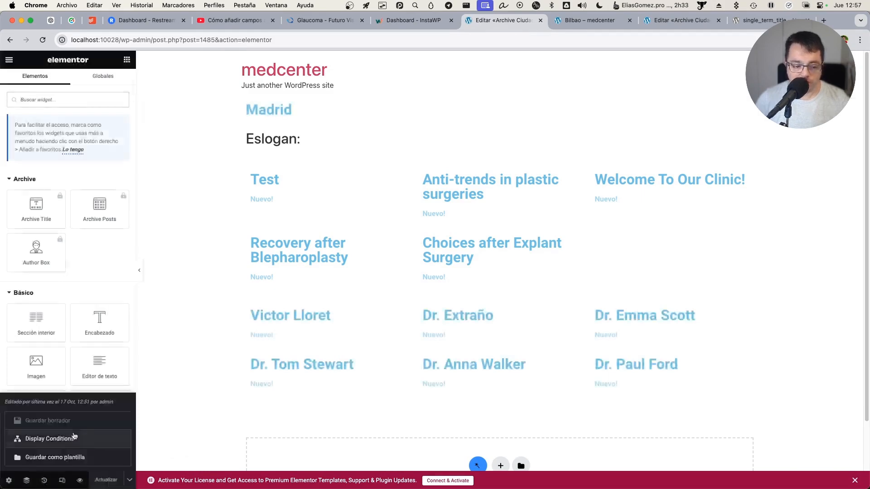
pyautogui.click(50, 439)
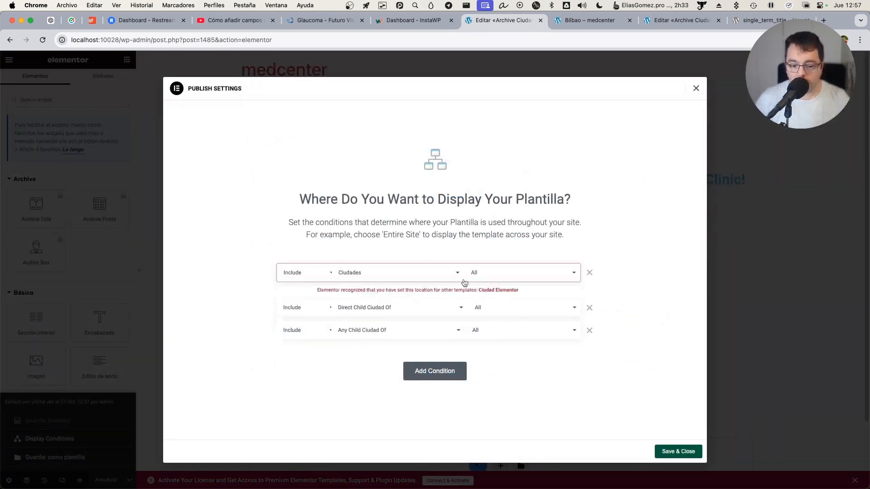
pyautogui.press('Escape')
# Select the Eslogan dynamic field below the archive title and set its source to Meta Data
pyautogui.click(276, 145)
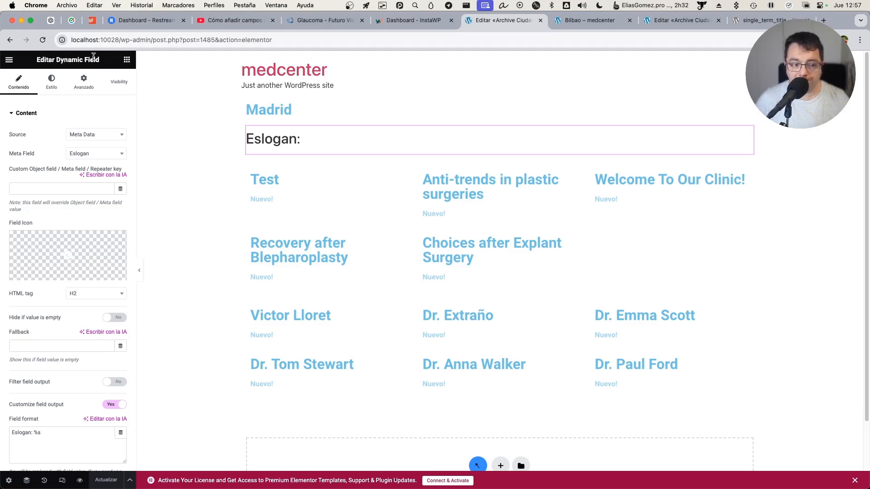
pyautogui.click(107, 137)
pyautogui.click(96, 177)
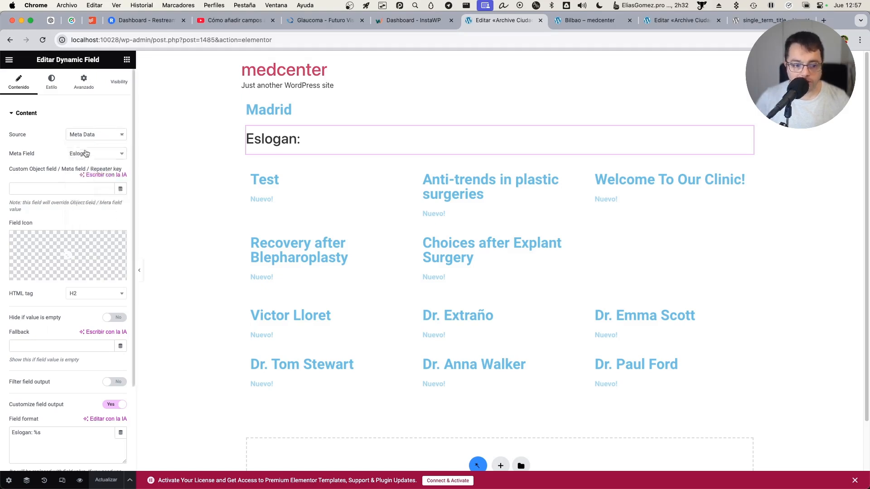
# Switch the dynamic field's meta field to Habitantes and back to Eslogan
pyautogui.click(91, 153)
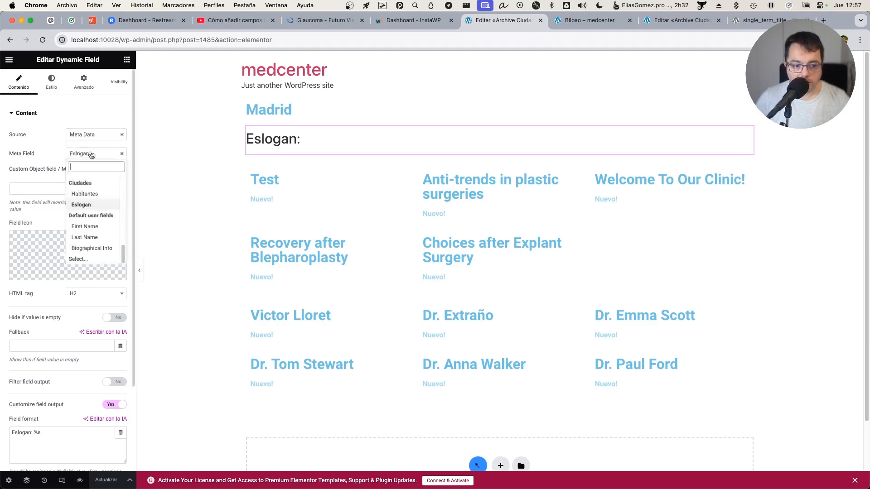
pyautogui.click(88, 194)
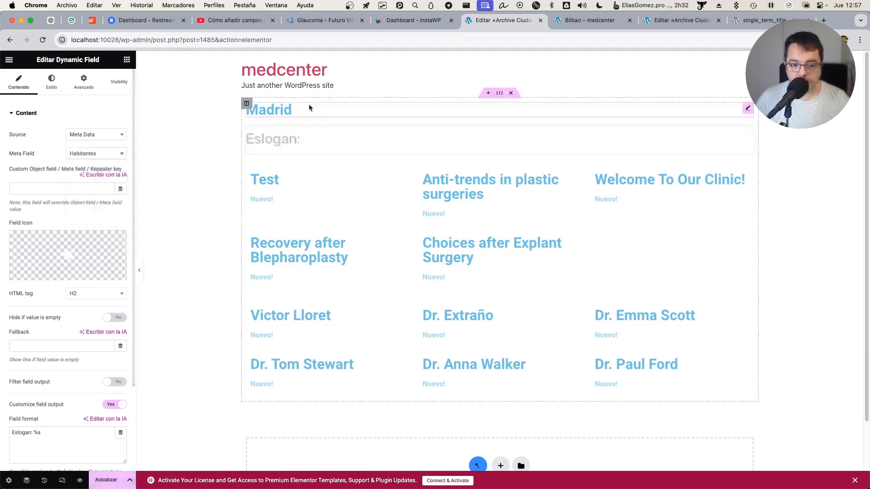
pyautogui.click(91, 153)
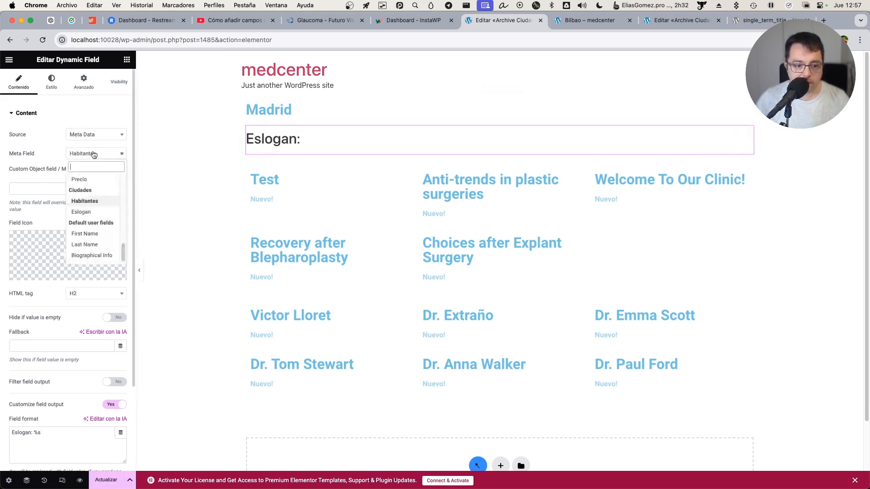
pyautogui.click(90, 213)
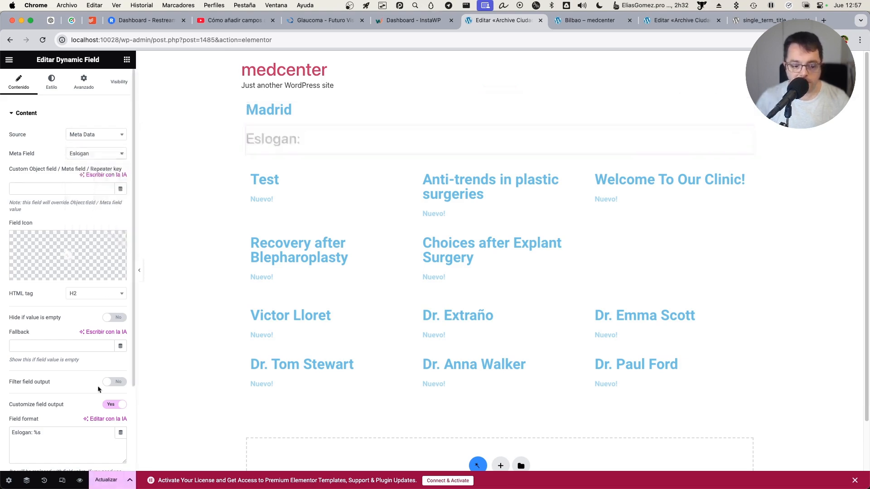
# Reload the Bilbao archive page on the site and examine its Eslogan line
pyautogui.click(555, 25)
pyautogui.press('super+r')
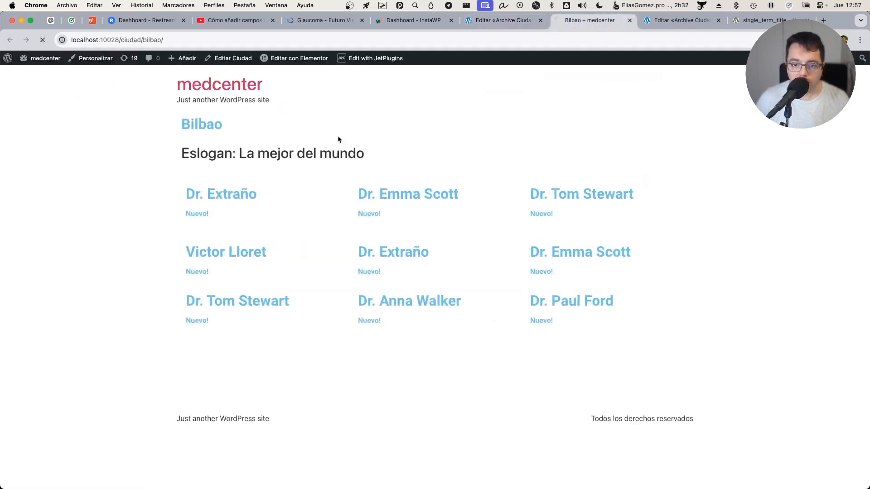
pyautogui.moveTo(159, 156); pyautogui.dragTo(360, 171)
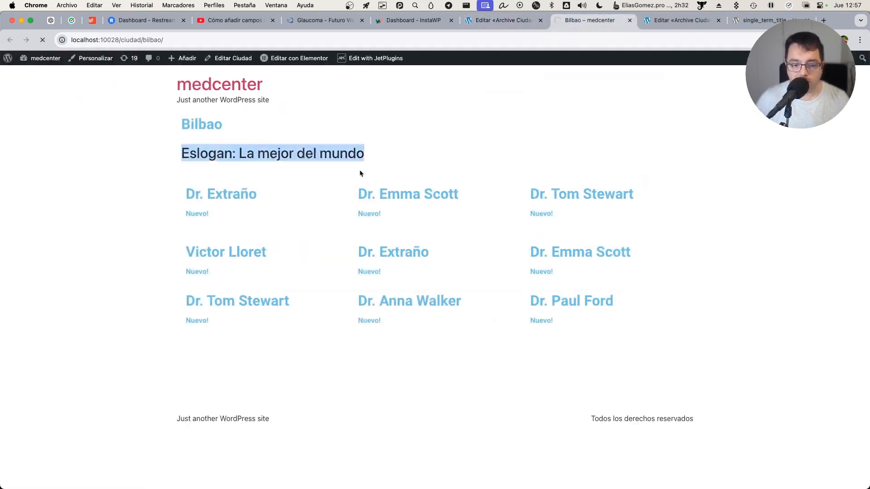
pyautogui.click(399, 156)
# Return to the template editor, set the dynamic field's meta field to Habitantes and update the template
pyautogui.click(493, 25)
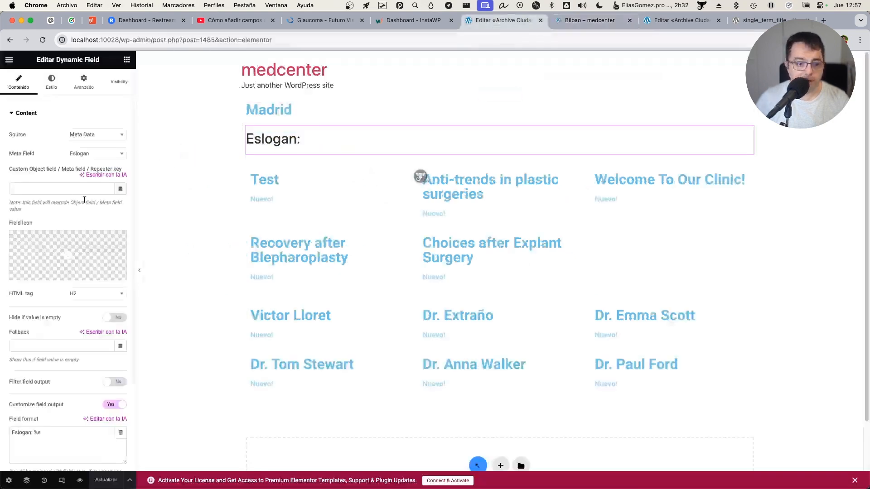
pyautogui.click(81, 153)
pyautogui.click(88, 198)
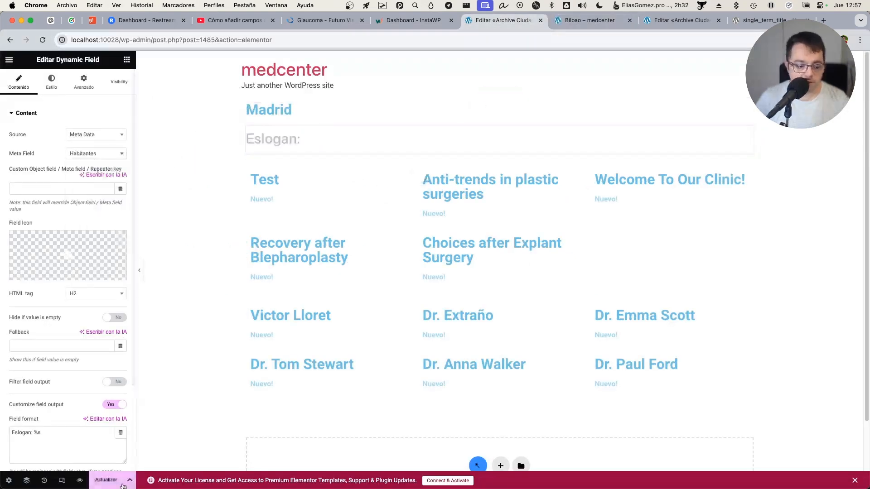
# Reload the Bilbao archive page to check the field output, and go back to the template editor
pyautogui.click(561, 18)
pyautogui.press('super+r')
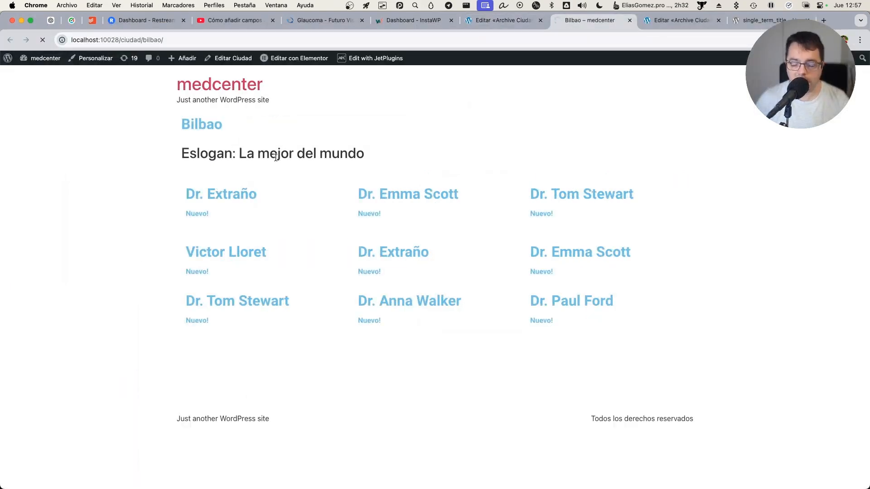
pyautogui.hotkey('ctrl', 'shift', 'Tab')
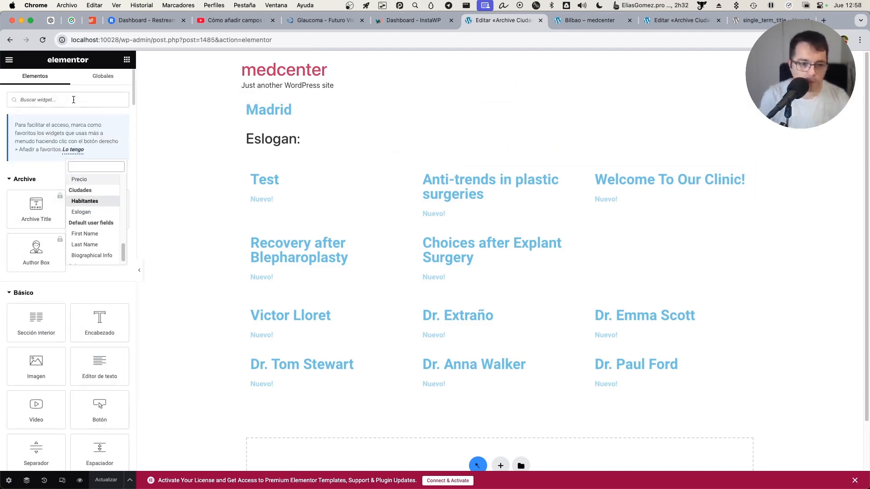
# Add a Dynamic Field widget below the Eslogan line, with Meta Data as source and Habitantes as meta field
pyautogui.write('dyna')
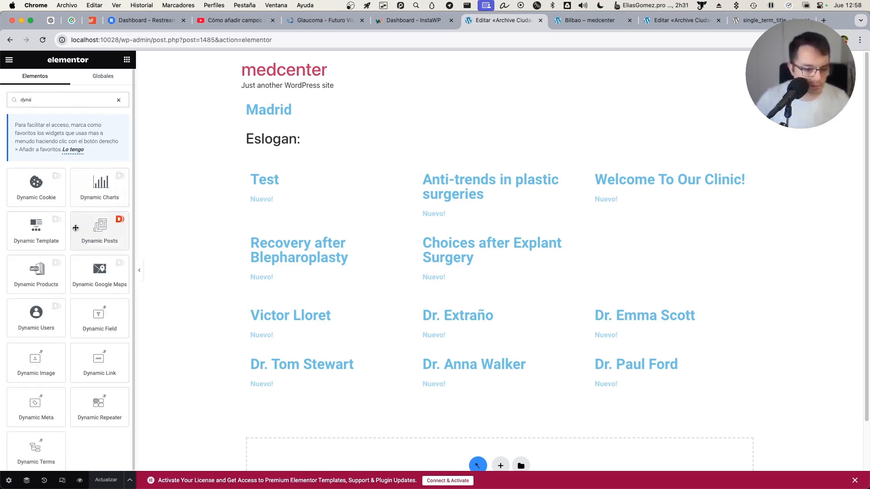
pyautogui.click(104, 322)
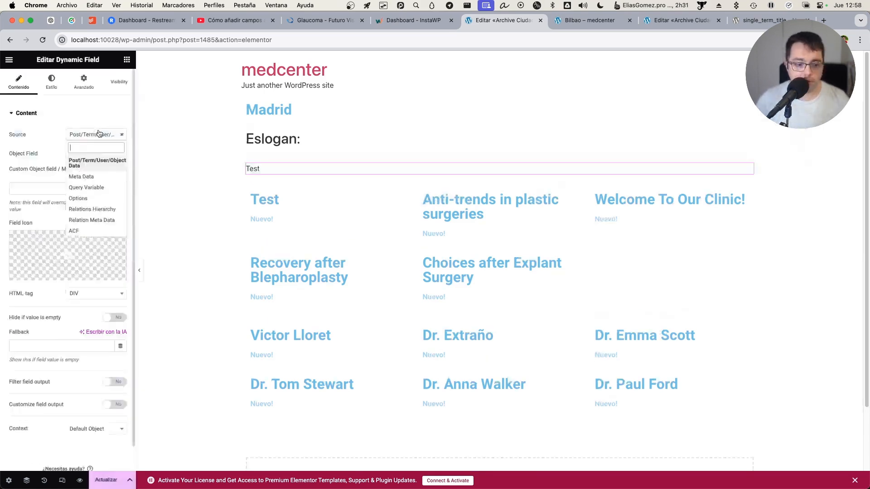
pyautogui.click(93, 179)
pyautogui.click(88, 156)
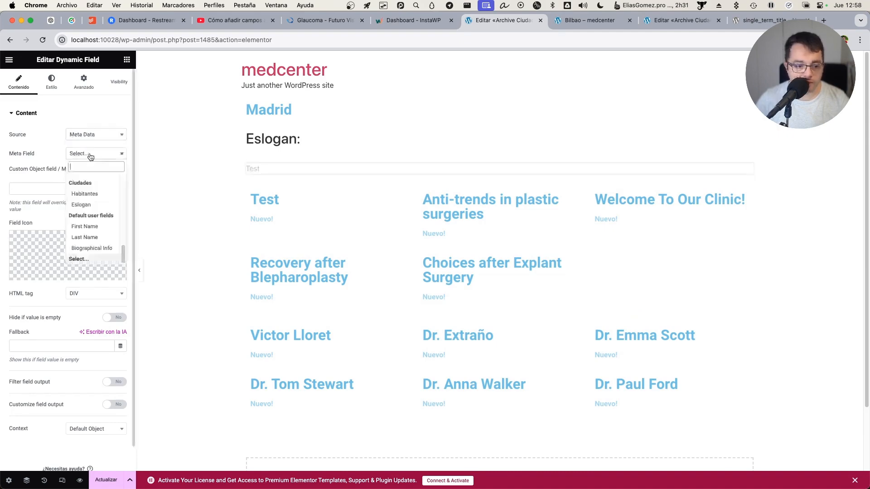
pyautogui.click(89, 157)
pyautogui.click(84, 194)
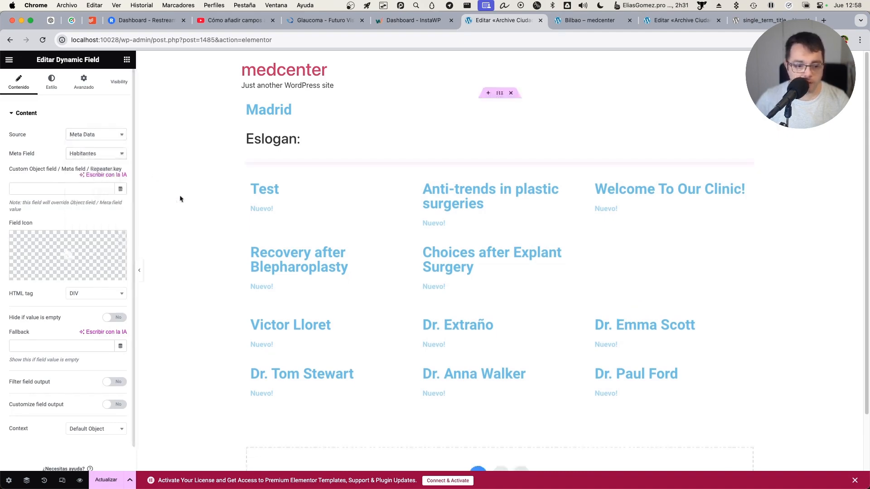
# Set the Habitantes field's HTML tag to H3, update the template and check the Bilbao archive page
pyautogui.click(97, 293)
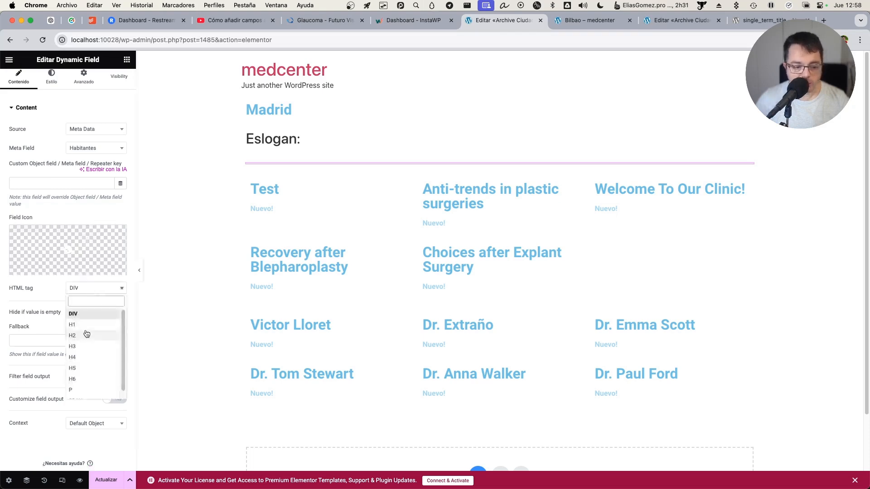
pyautogui.click(86, 347)
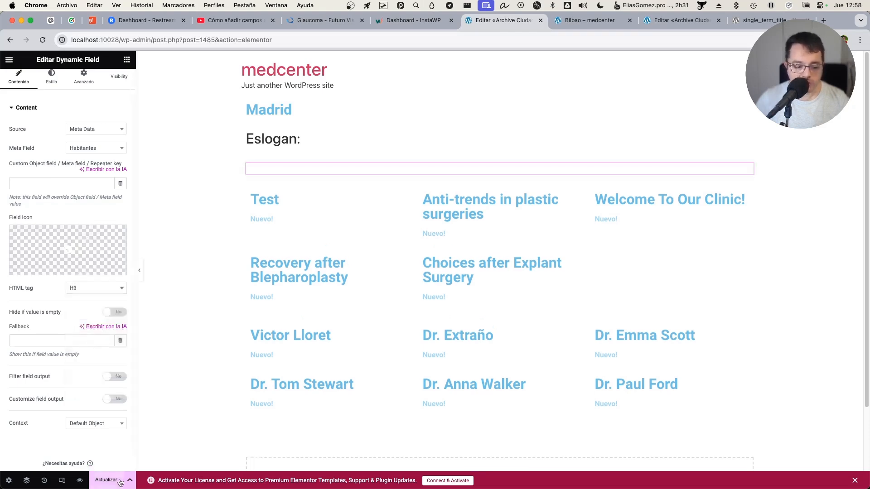
pyautogui.click(589, 20)
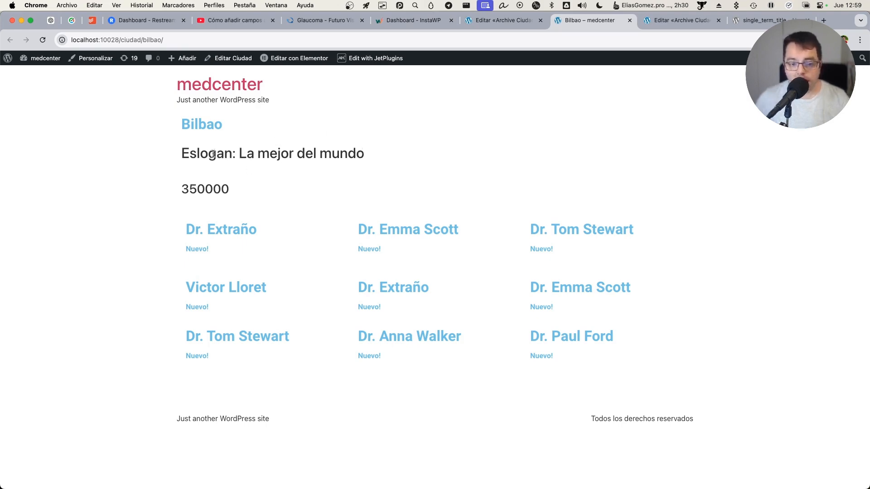
# Inspect the Eslogan line of the Bilbao page in the developer tools and examine its dynamic field markup
pyautogui.doubleClick(246, 153)
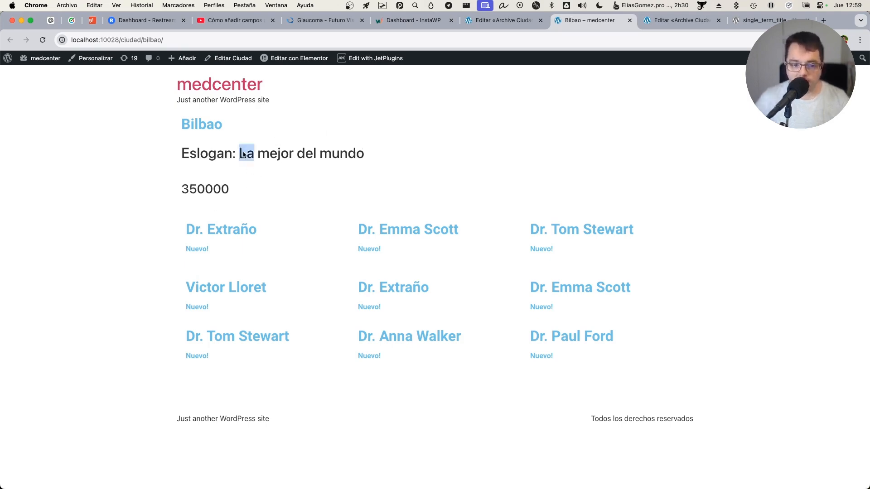
pyautogui.rightClick(245, 152)
pyautogui.click(267, 252)
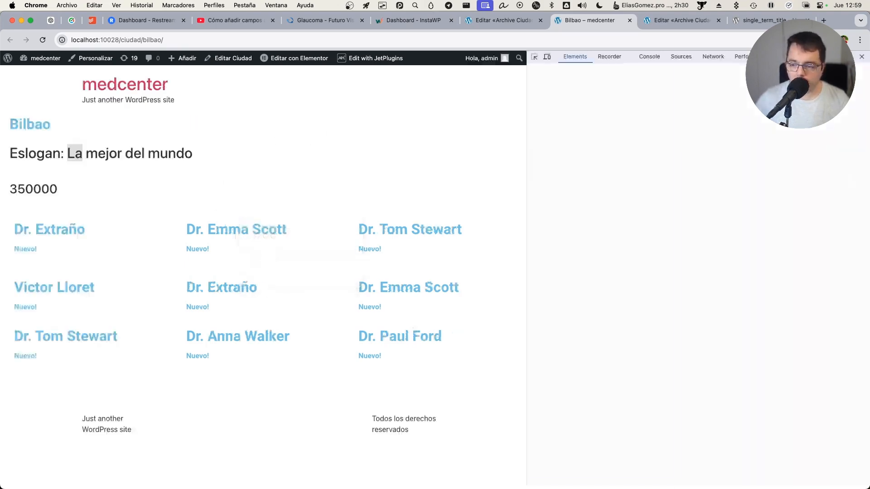
pyautogui.click(535, 57)
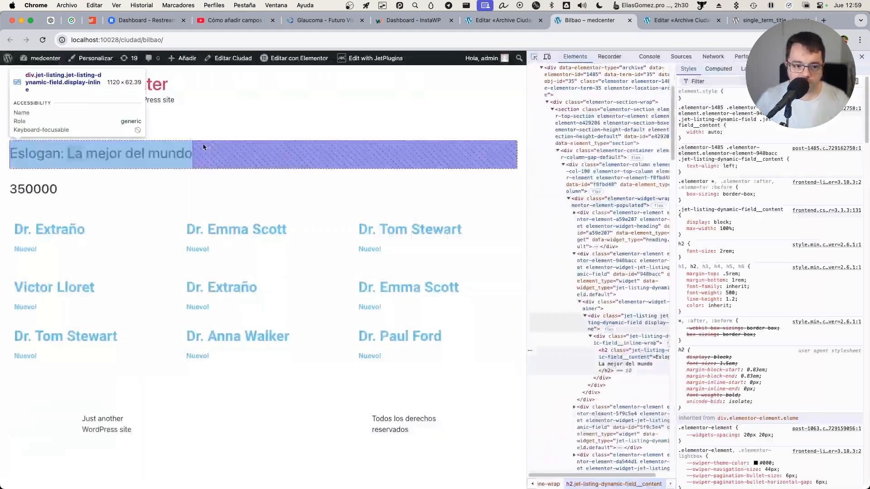
pyautogui.click(204, 146)
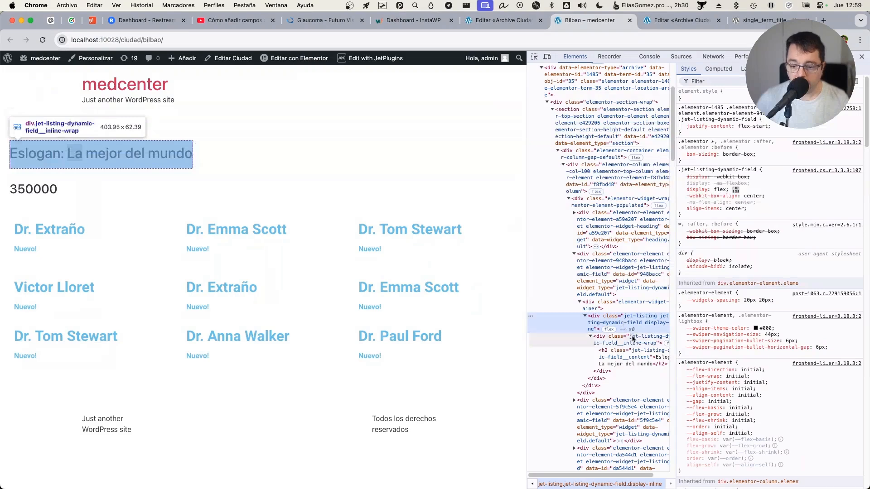
pyautogui.press('Down')
pyautogui.press('Down')
pyautogui.press('Down')
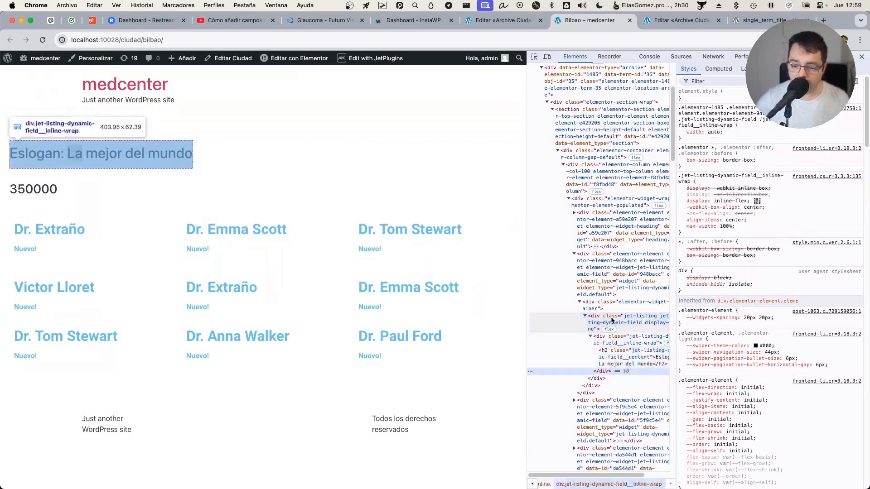
# Collapse the Eslogan field's markup and examine the element structure of the Habitantes field below it
pyautogui.press('Left')
pyautogui.press('Left')
pyautogui.press('Left')
pyautogui.press('Left')
pyautogui.press('Down')
pyautogui.press('Down')
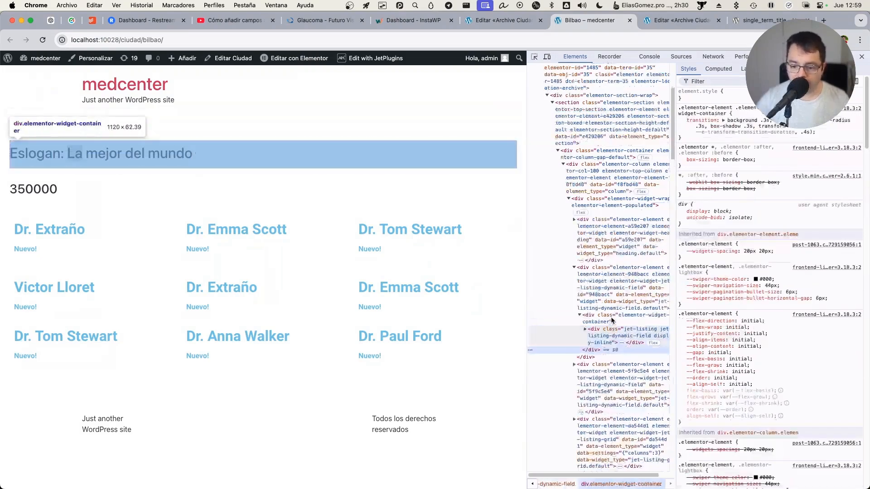
pyautogui.press('Down')
pyautogui.press('Right')
pyautogui.press('Right')
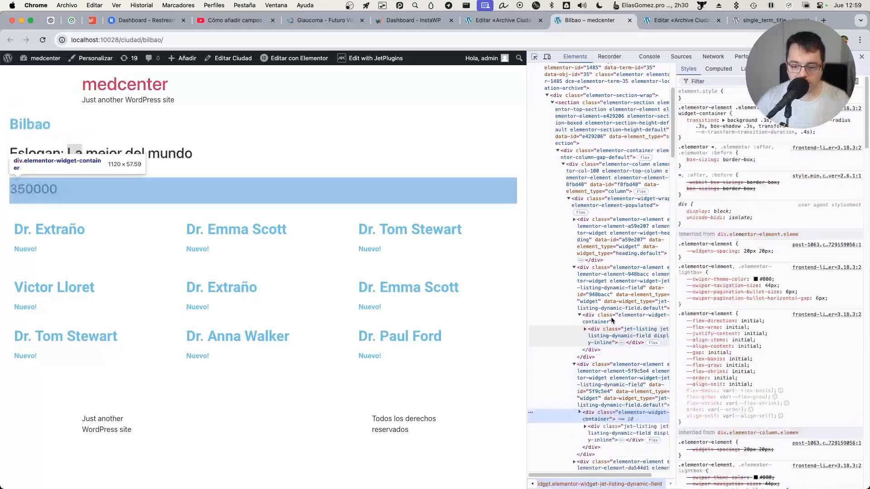
pyautogui.press('Right')
pyautogui.press('Right')
pyautogui.press('Right')
pyautogui.press('Right')
pyautogui.press('Right')
pyautogui.press('Right')
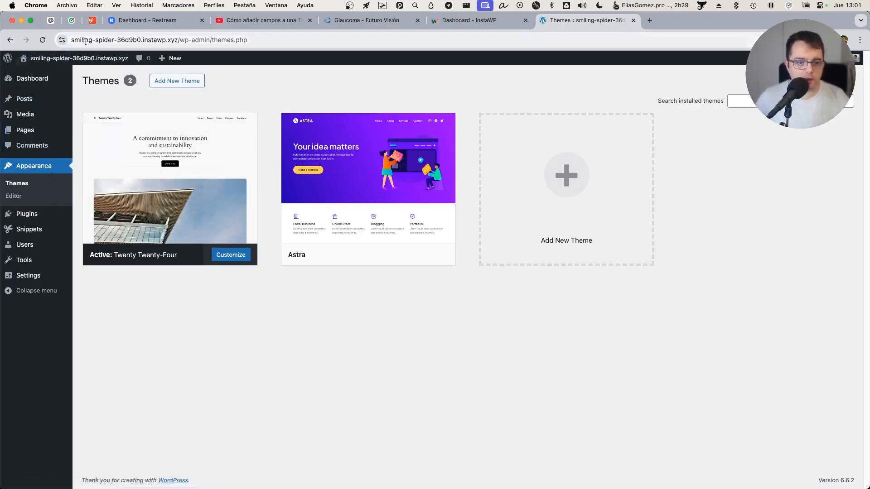
# Check the installed plugins on the InstaWP site, and open the All Archives template in the site editor
pyautogui.click(25, 213)
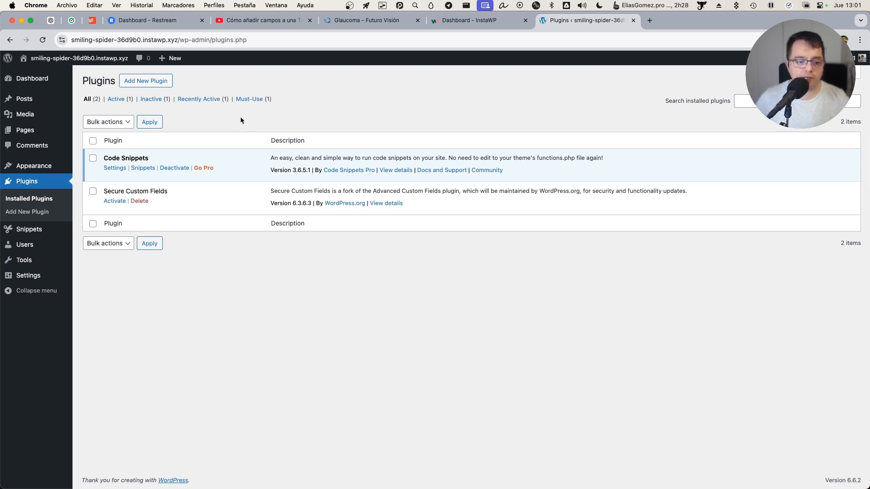
pyautogui.moveTo(50, 170)
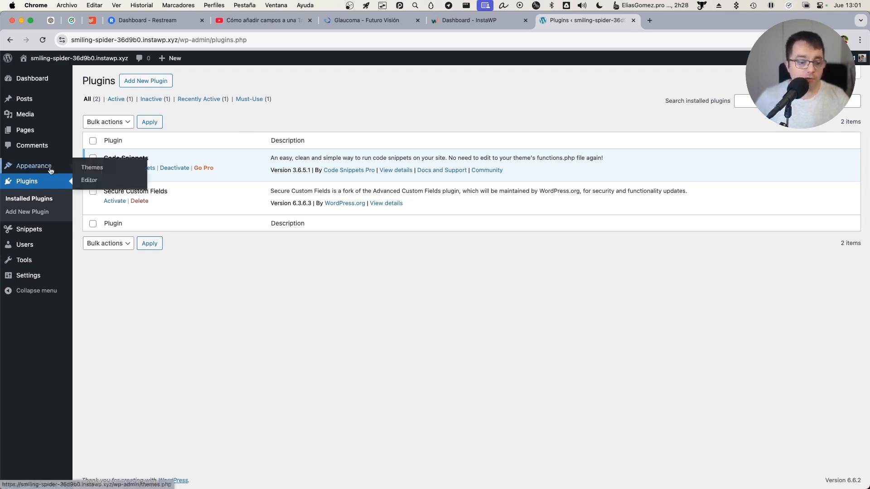
pyautogui.click(113, 180)
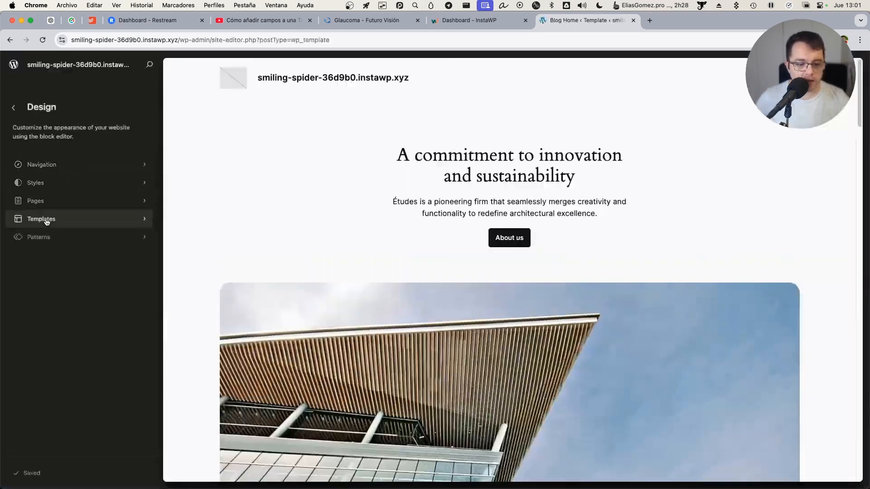
pyautogui.click(39, 218)
pyautogui.click(253, 206)
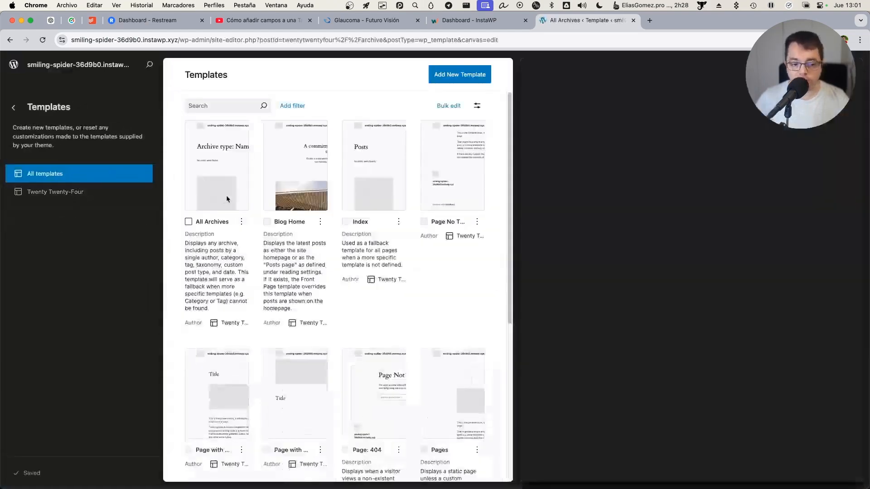
# Insert a Shortcode block below the archive title of the All Archives template and enter eslogan in it
pyautogui.click(314, 184)
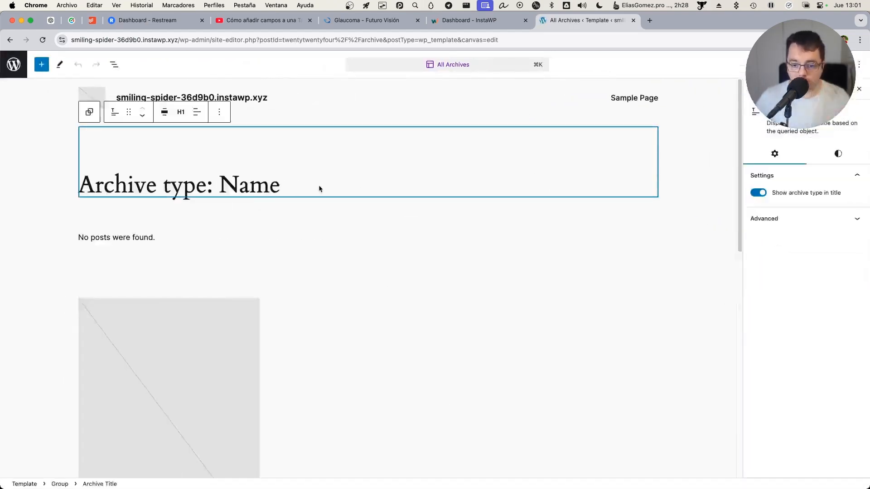
pyautogui.click(294, 212)
pyautogui.click(315, 202)
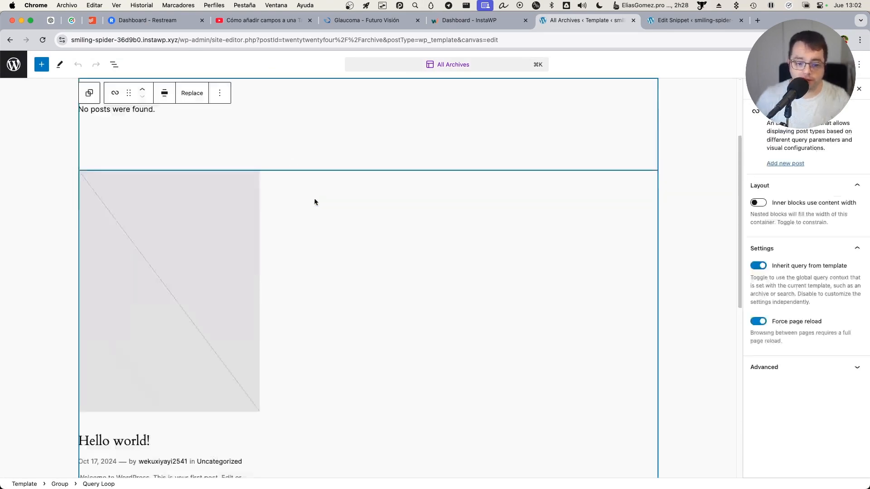
pyautogui.click(329, 129)
pyautogui.scroll(4, 327, 132)
pyautogui.click(303, 186)
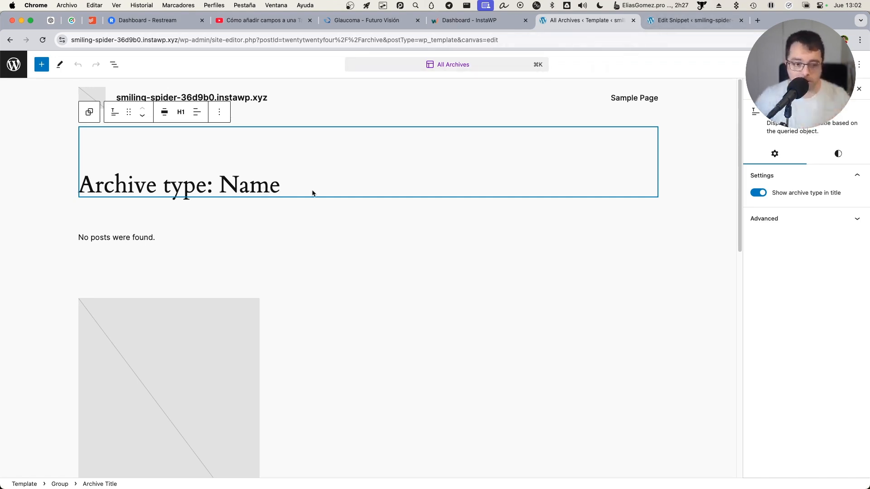
pyautogui.click(40, 64)
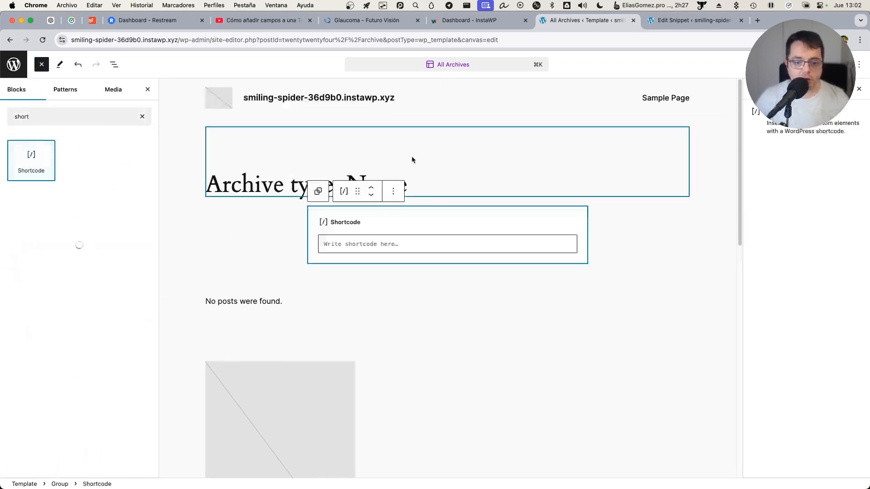
pyautogui.click(338, 245)
pyautogui.write('es')
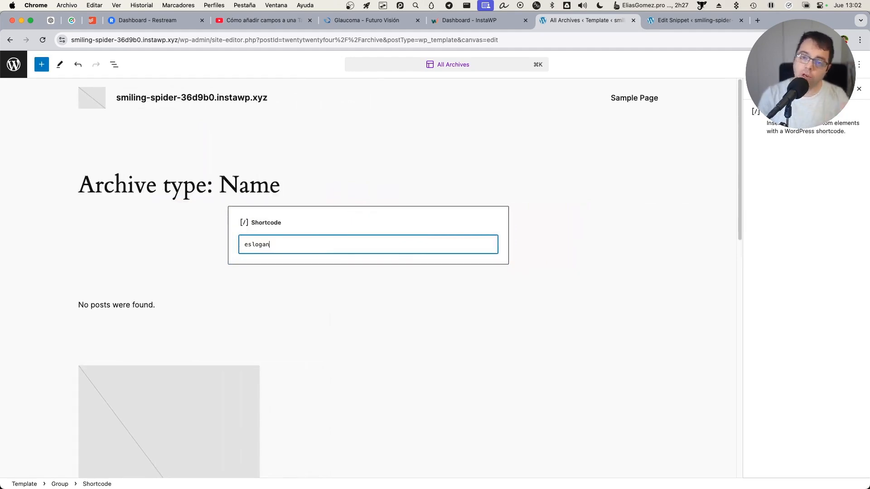
pyautogui.write('logan')
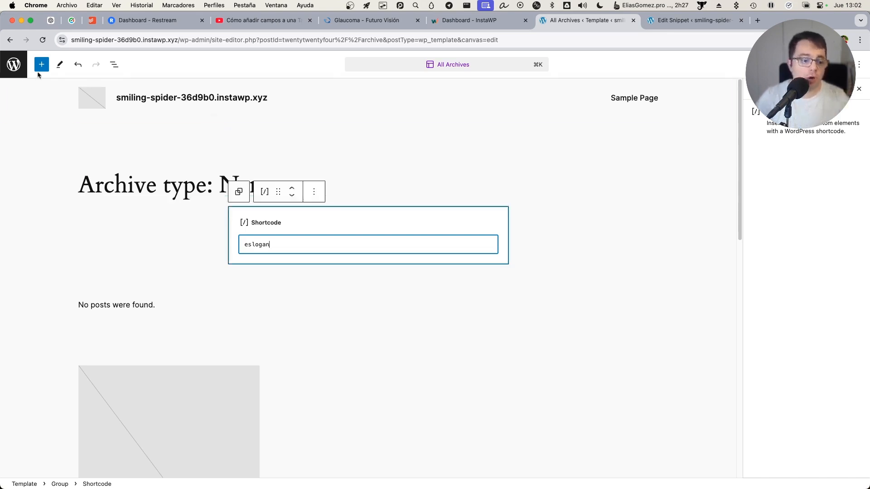
# Insert a Custom HTML block below the Shortcode block and enter <h2>[eslogan] in it
pyautogui.click(41, 65)
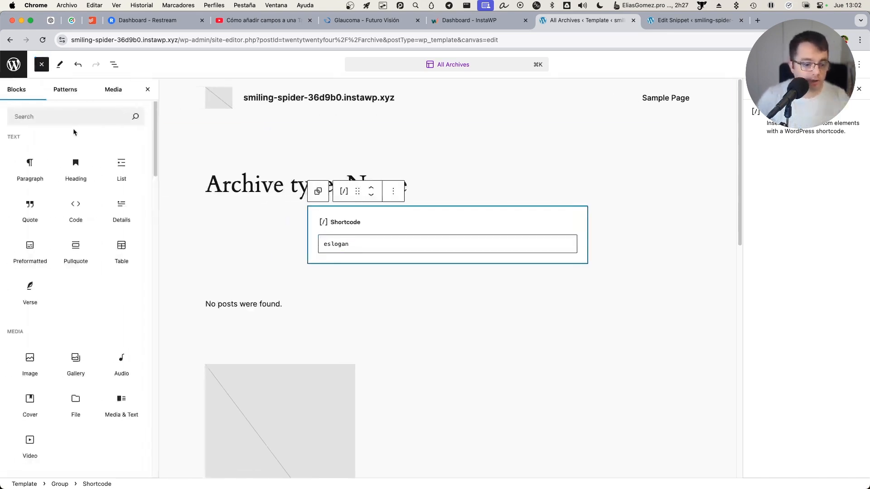
pyautogui.write('html')
pyautogui.moveTo(30, 161); pyautogui.dragTo(338, 275)
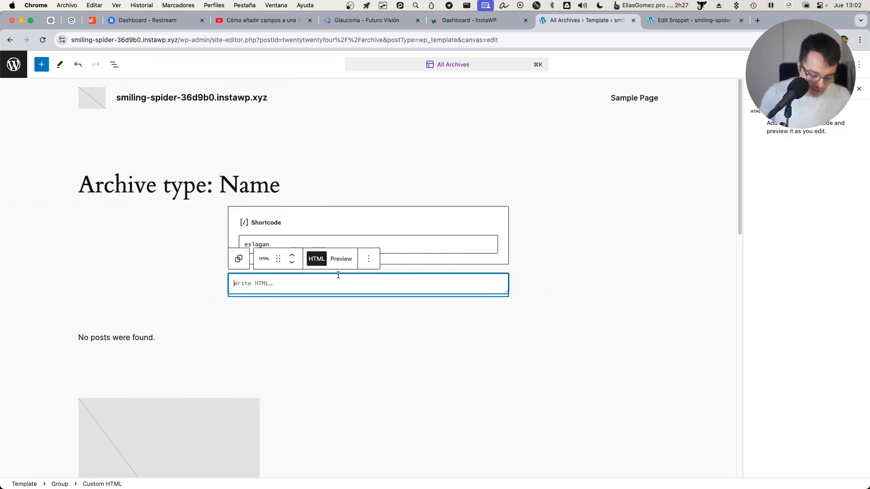
pyautogui.write('<h2>[eslogan')
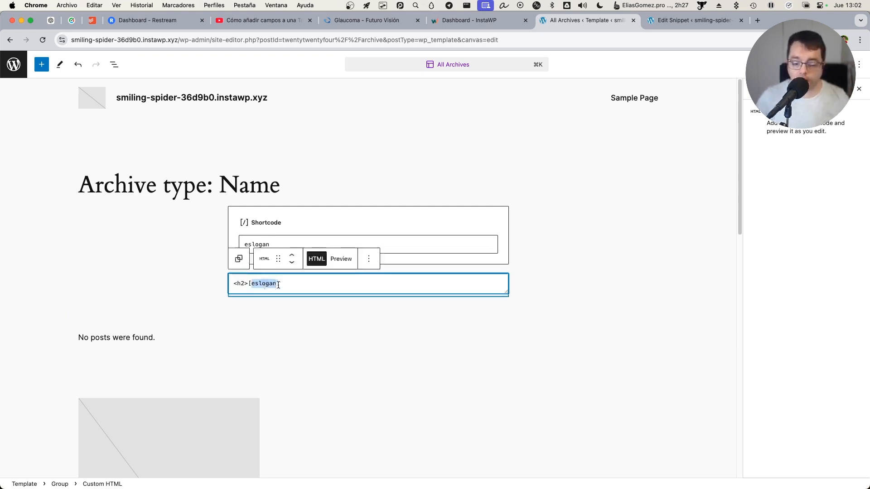
pyautogui.click(291, 286)
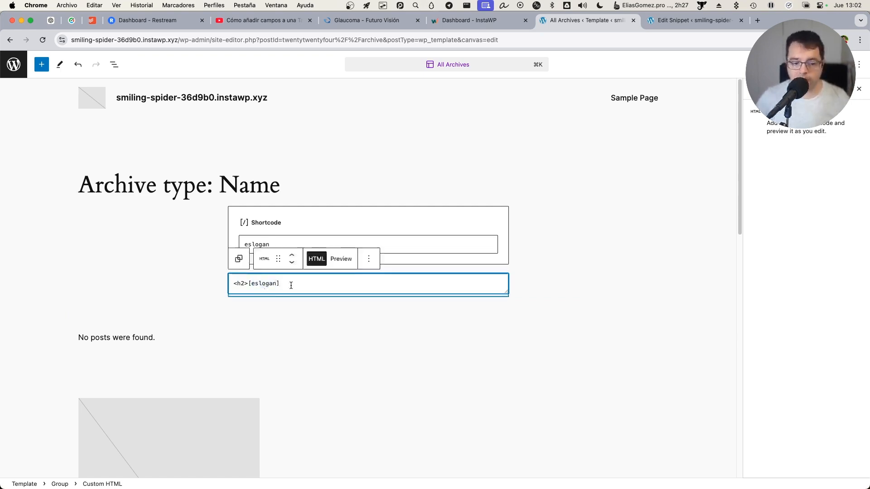
# Switch to the Shortcode eslogan snippet and examine its single_cat_title hook and its get_term_meta call with get_queried_object_id
pyautogui.click(693, 20)
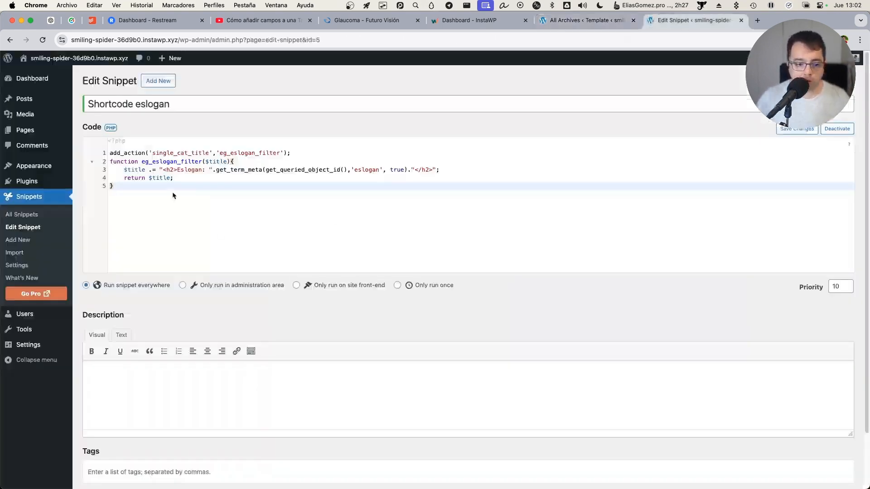
pyautogui.doubleClick(183, 153)
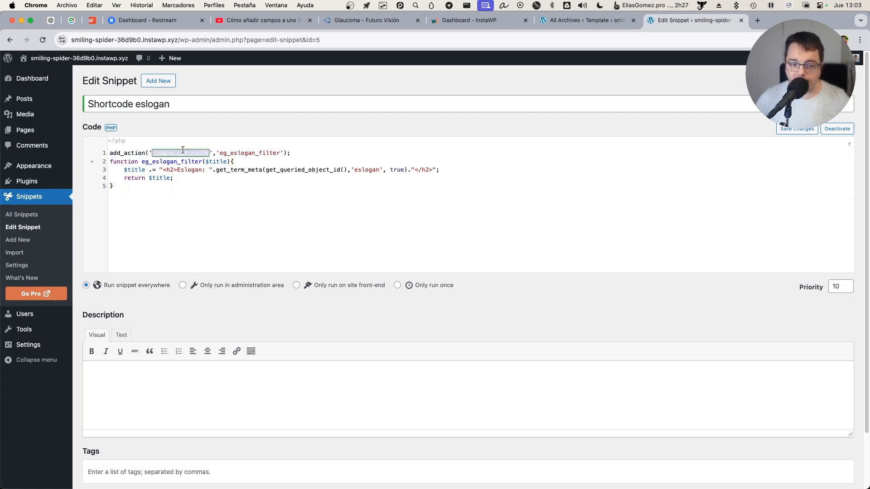
pyautogui.moveTo(166, 170); pyautogui.dragTo(255, 170)
pyautogui.click(256, 170)
pyautogui.doubleClick(224, 170)
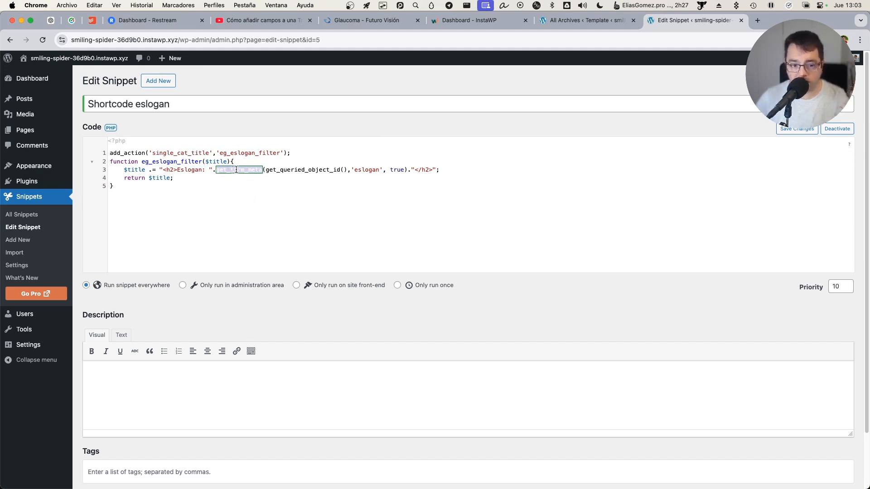
pyautogui.click(236, 170)
pyautogui.doubleClick(236, 170)
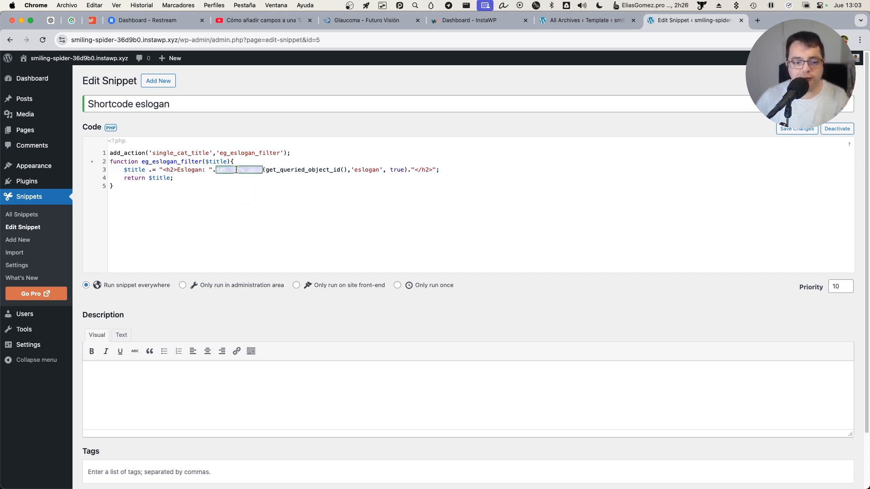
pyautogui.click(240, 169)
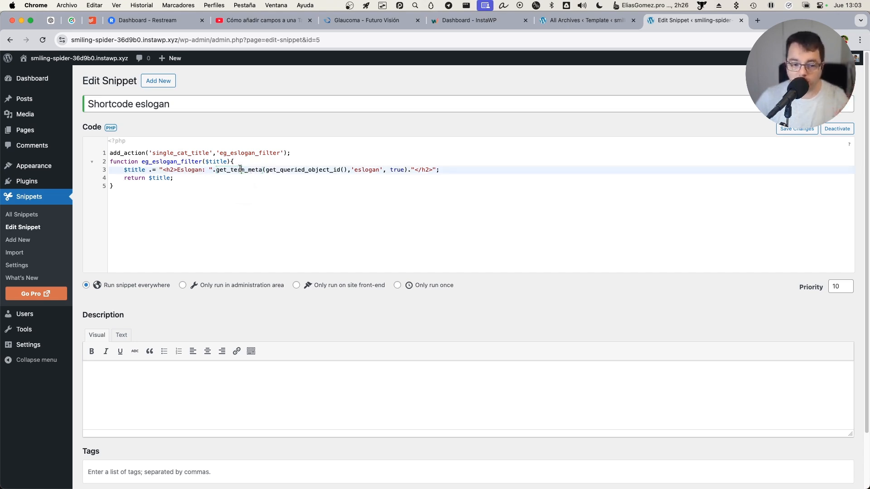
pyautogui.doubleClick(298, 169)
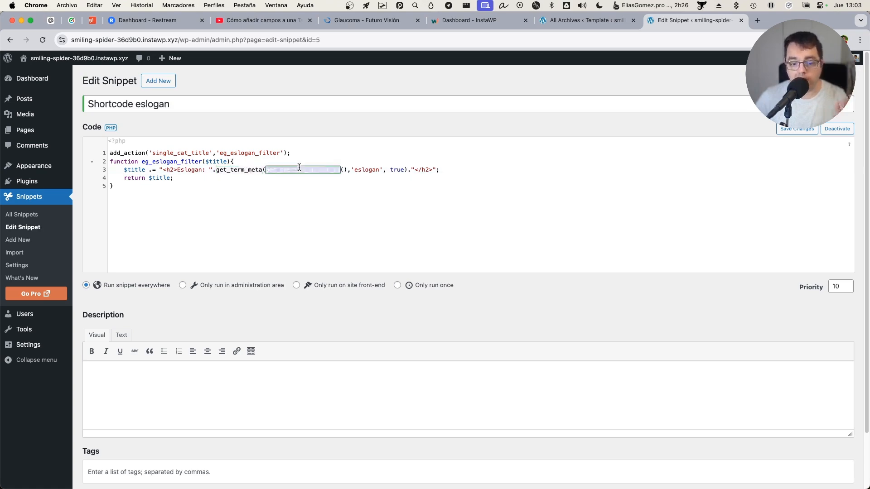
# Open the Categorias field group in SCF in a new tab and check the eslogan field's name and type
pyautogui.doubleClick(367, 170)
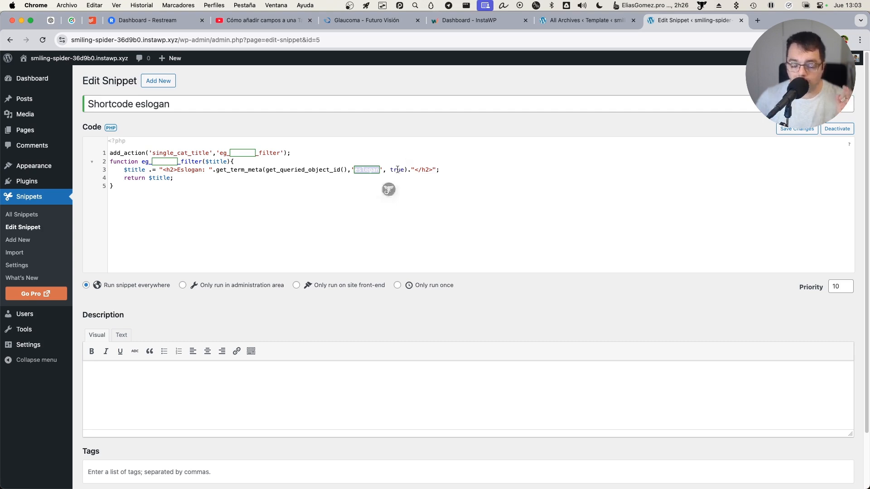
pyautogui.keyDown('super'); pyautogui.click(33, 187); pyautogui.keyUp('super')
pyautogui.hotkey('ctrl', 'Tab')
pyautogui.click(115, 202)
pyautogui.moveTo(36, 277)
pyautogui.click(84, 292)
pyautogui.click(128, 216)
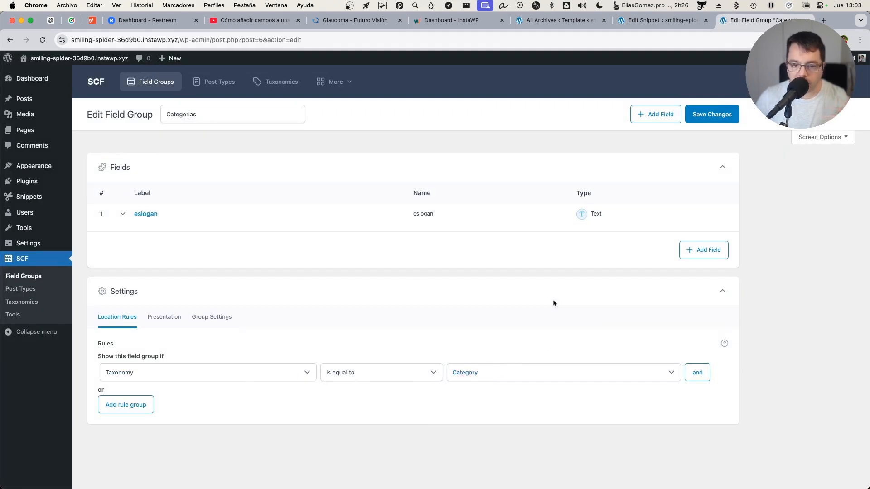
# Open the Bilbao category for editing, check its eslogan value, and view its archive page
pyautogui.moveTo(25, 99)
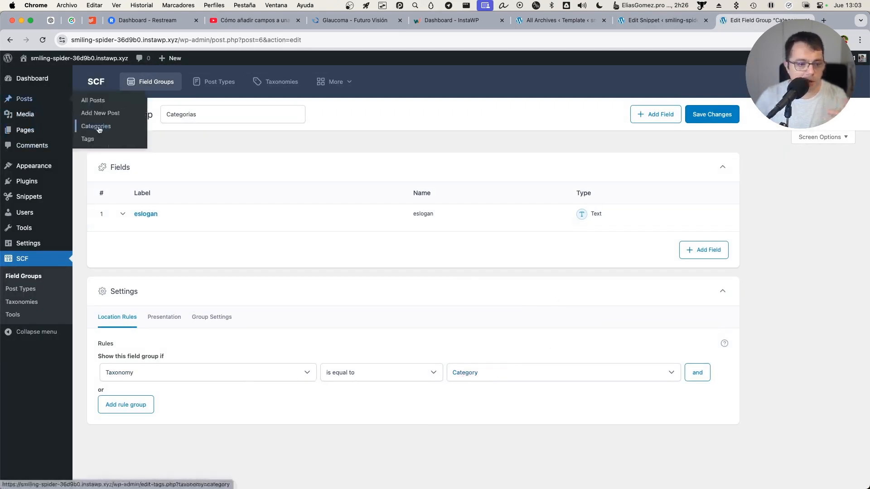
pyautogui.click(98, 127)
pyautogui.click(387, 265)
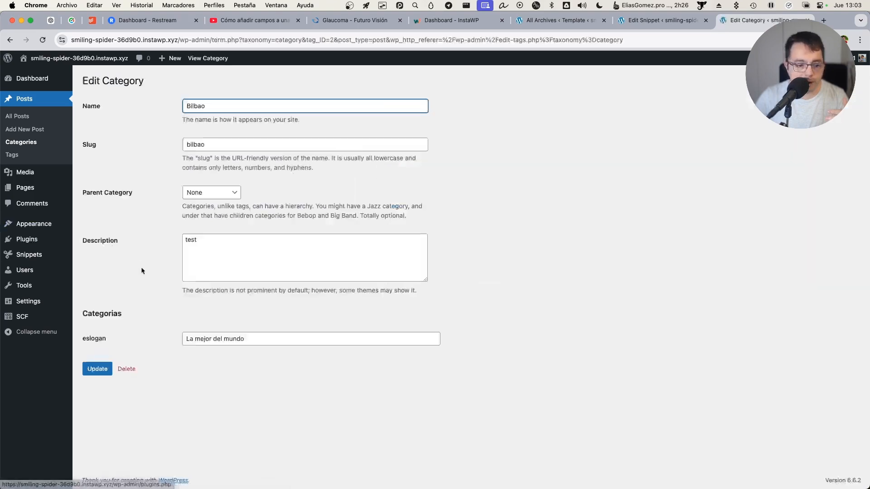
pyautogui.click(261, 409)
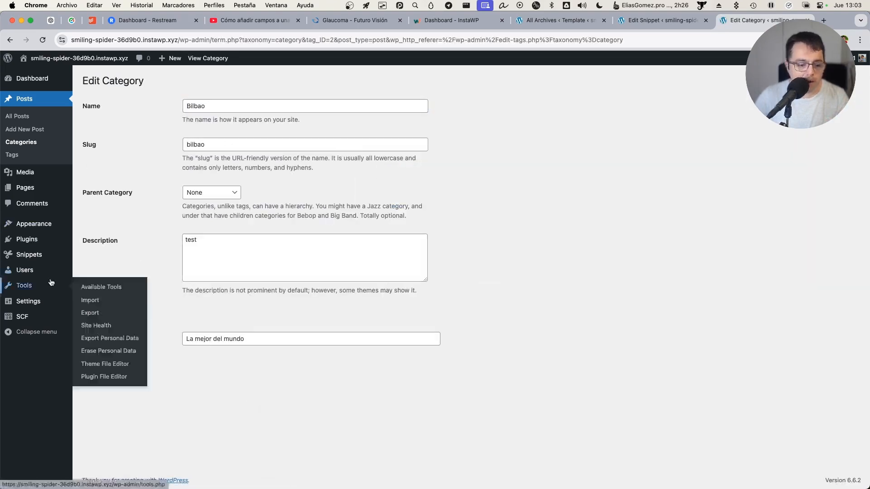
pyautogui.moveTo(26, 308)
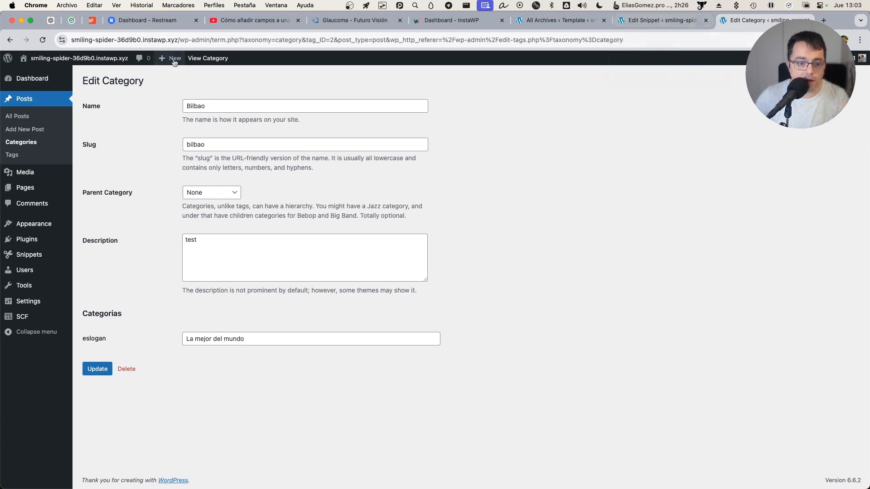
pyautogui.click(207, 58)
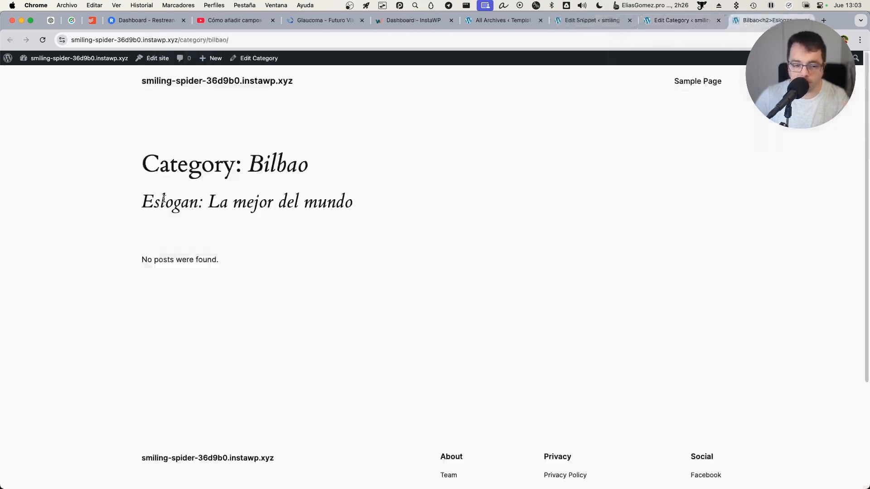
# Deactivate the Shortcode eslogan snippet and reload the Bilbao category page
pyautogui.click(593, 20)
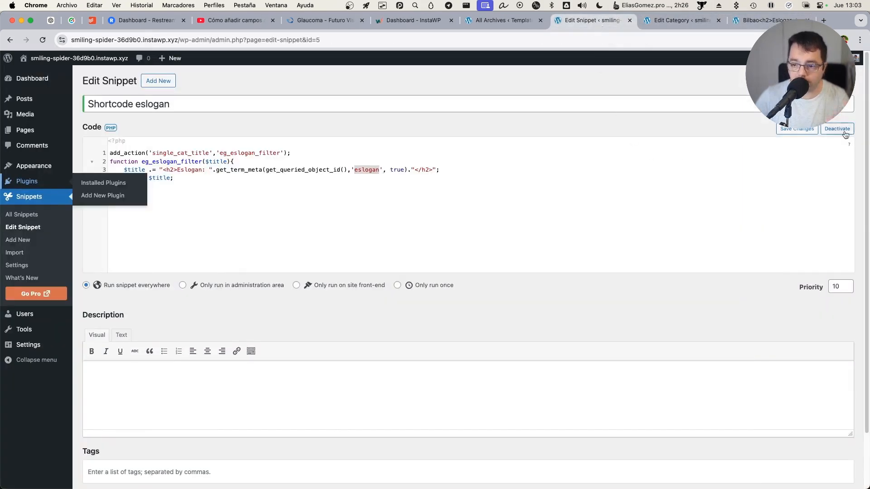
pyautogui.click(753, 20)
pyautogui.click(43, 40)
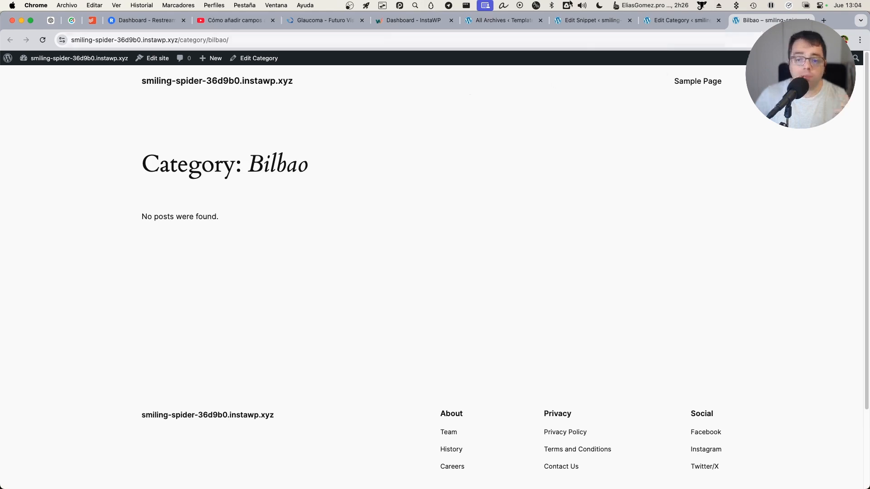
# Reactivate the Shortcode eslogan snippet and reload the Bilbao category page to check its title
pyautogui.click(682, 20)
pyautogui.click(584, 20)
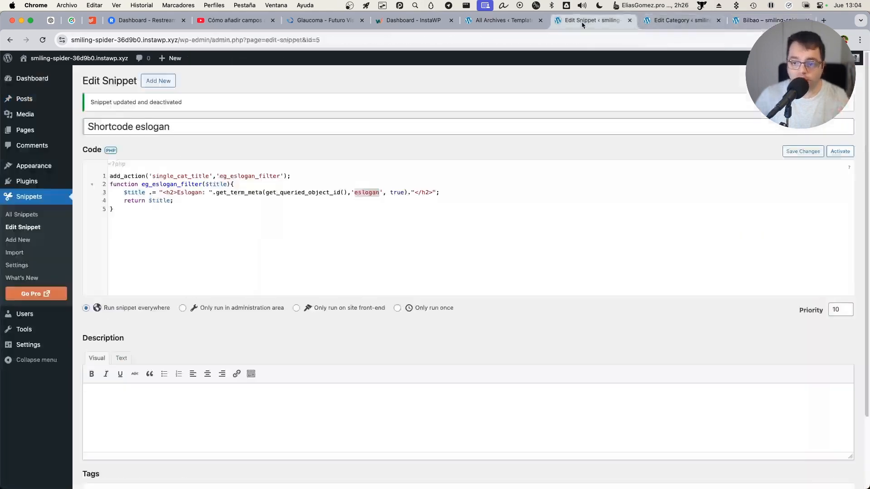
pyautogui.click(830, 152)
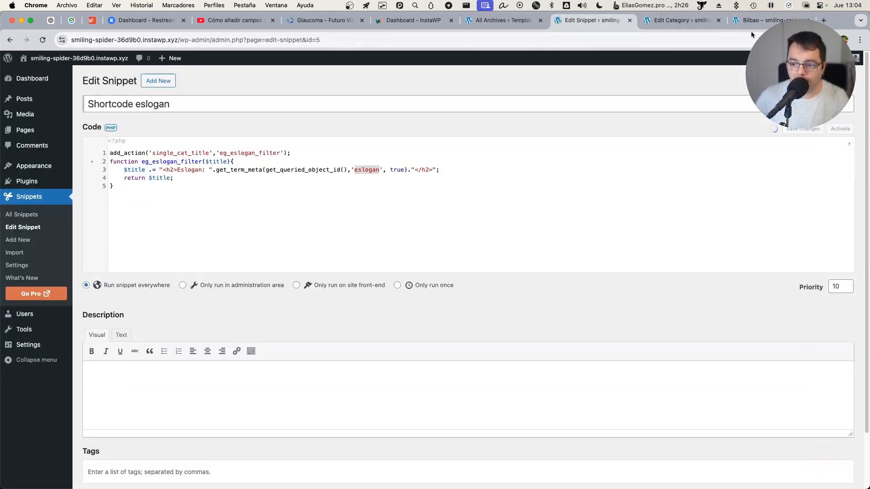
pyautogui.doubleClick(220, 184)
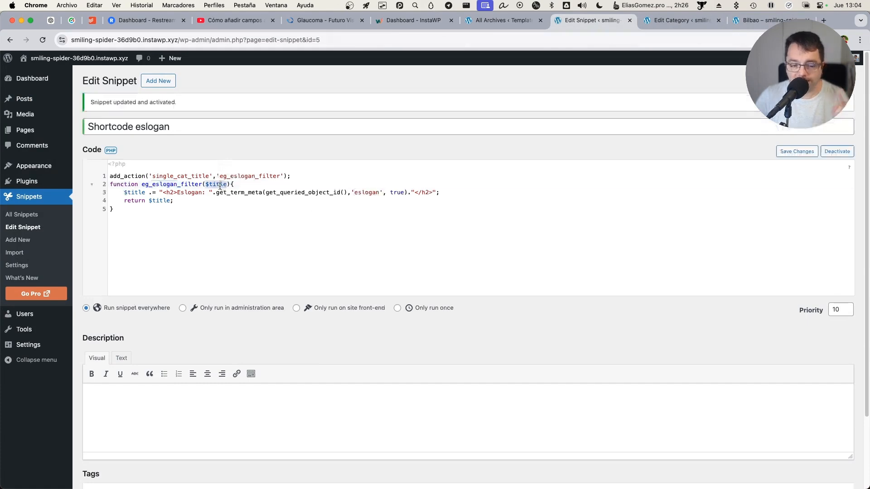
pyautogui.click(763, 20)
pyautogui.press('super+r')
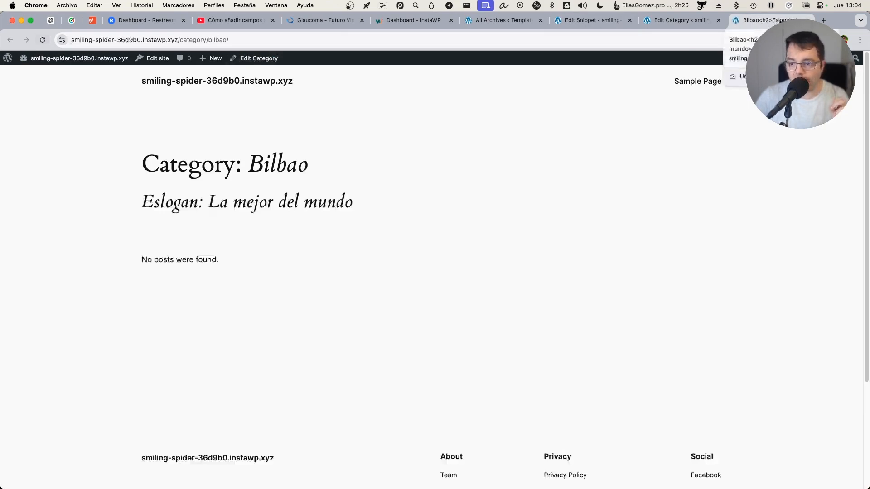
# In the Shortcode eslogan snippet, change add_action to add_shortcode and replace its 'single_cat_title' argument with 'eslogan'
pyautogui.click(675, 22)
pyautogui.click(567, 22)
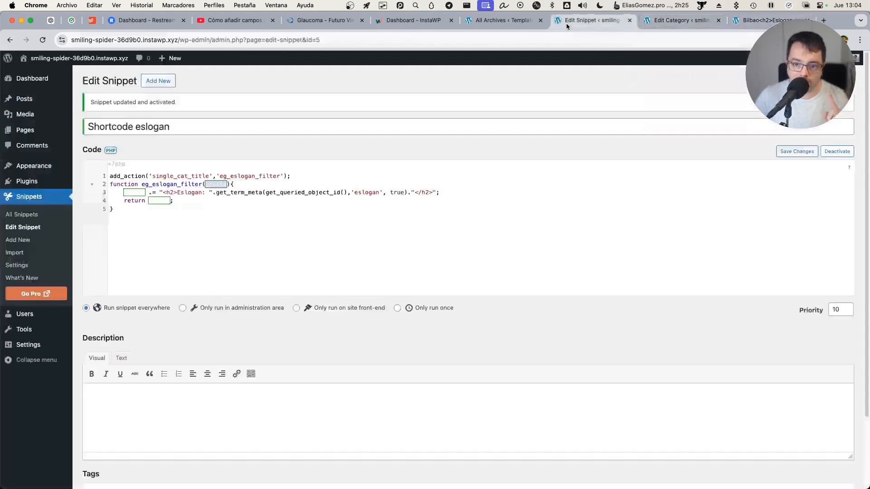
pyautogui.click(246, 185)
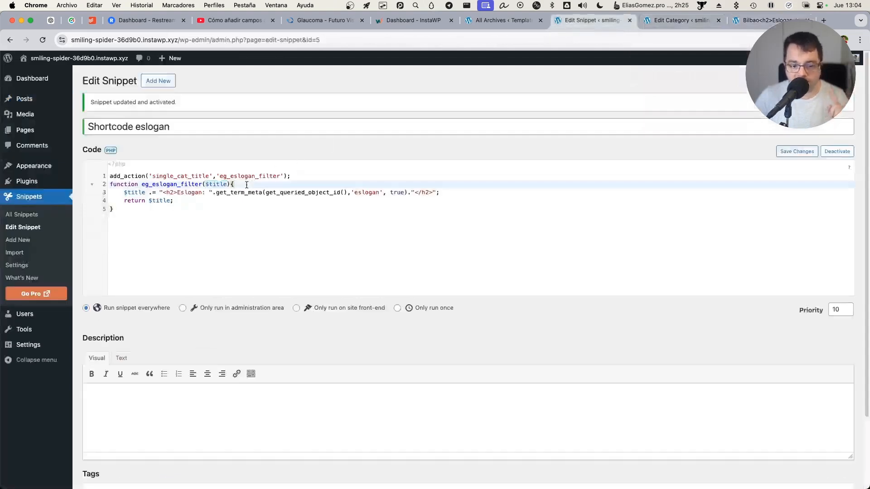
pyautogui.click(214, 192)
pyautogui.doubleClick(218, 184)
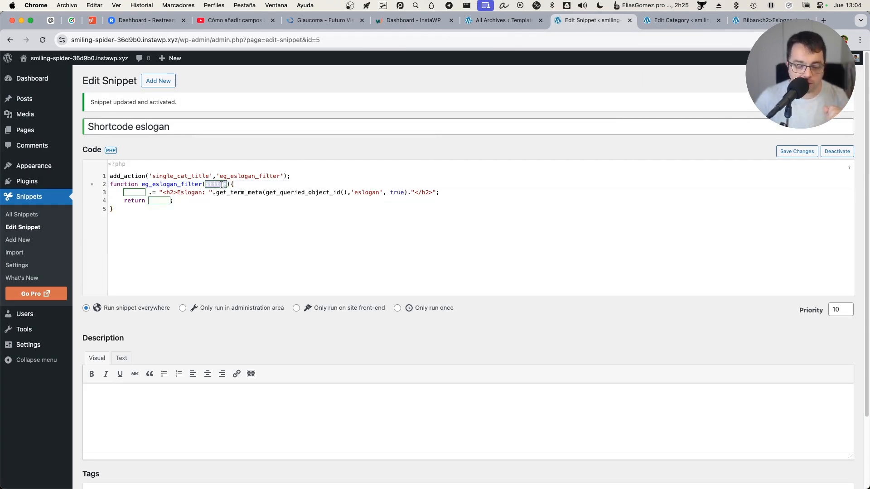
pyautogui.click(129, 177)
pyautogui.press('Delete')
pyautogui.press('Delete')
pyautogui.press('Delete')
pyautogui.press('Delete')
pyautogui.press('Delete')
pyautogui.press('Delete')
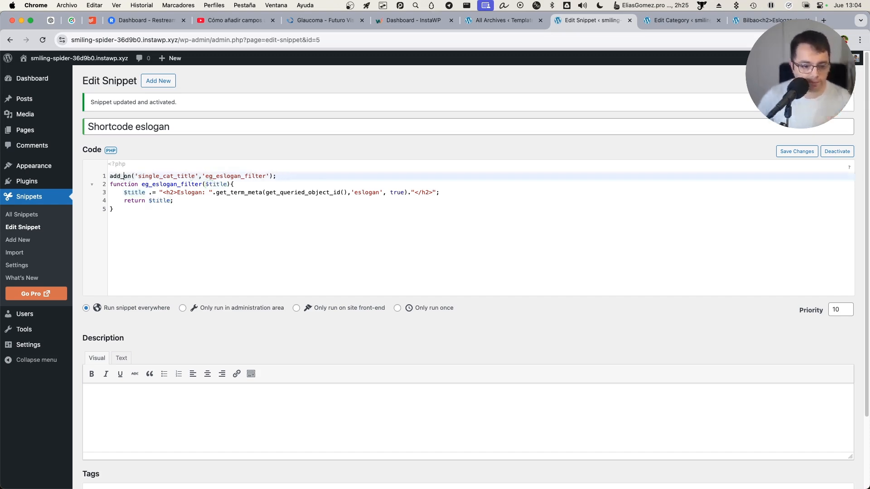
pyautogui.write('sh')
pyautogui.write('ortcode')
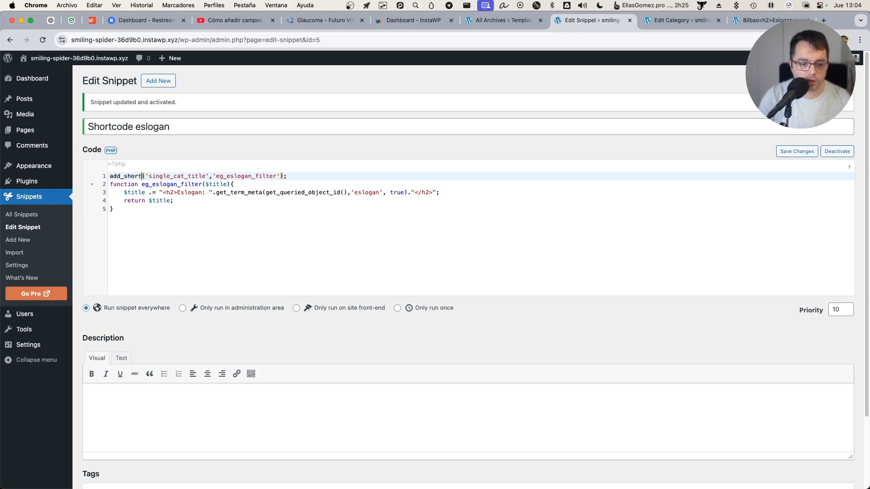
pyautogui.doubleClick(165, 178)
pyautogui.write('eslogan')
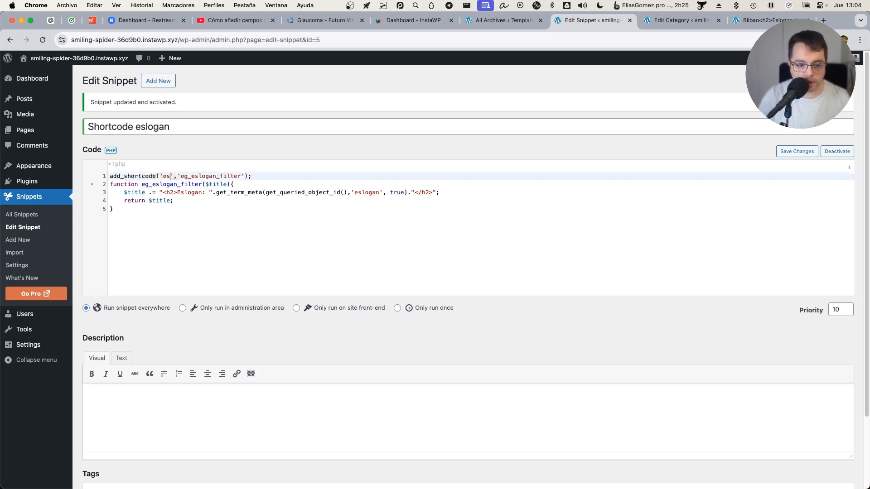
# Remove the $title parameter from eg_eslogan_filter and rename the assigned and returned variable to $eslogan
pyautogui.doubleClick(218, 184)
pyautogui.press('BackSpace')
pyautogui.press('BackSpace')
pyautogui.doubleClick(134, 190)
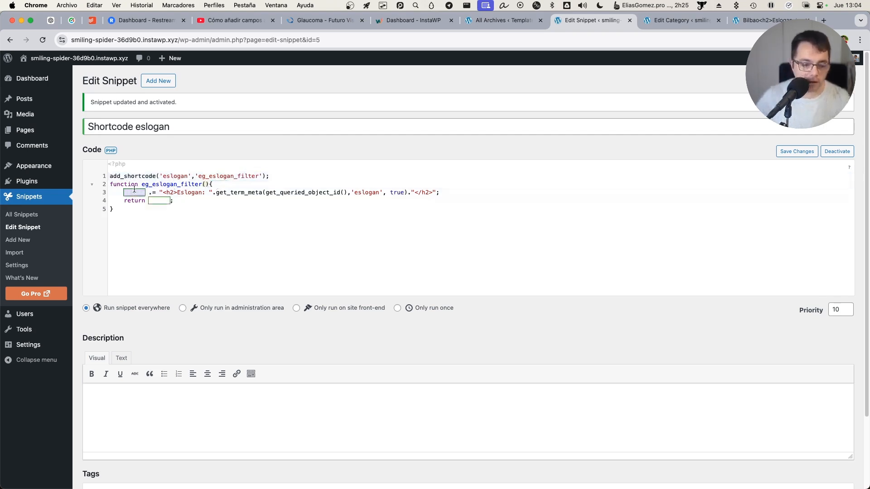
pyautogui.write('$eslo')
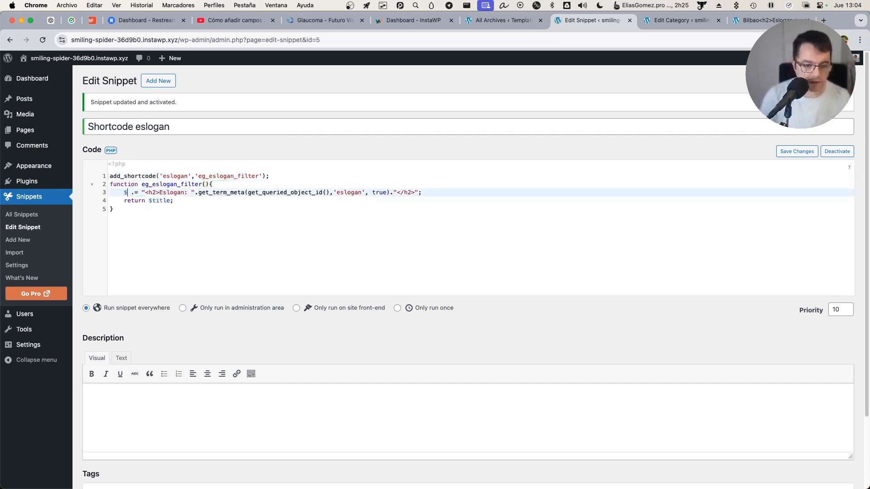
pyautogui.write('gan')
pyautogui.doubleClick(159, 200)
pyautogui.write('$eslogan')
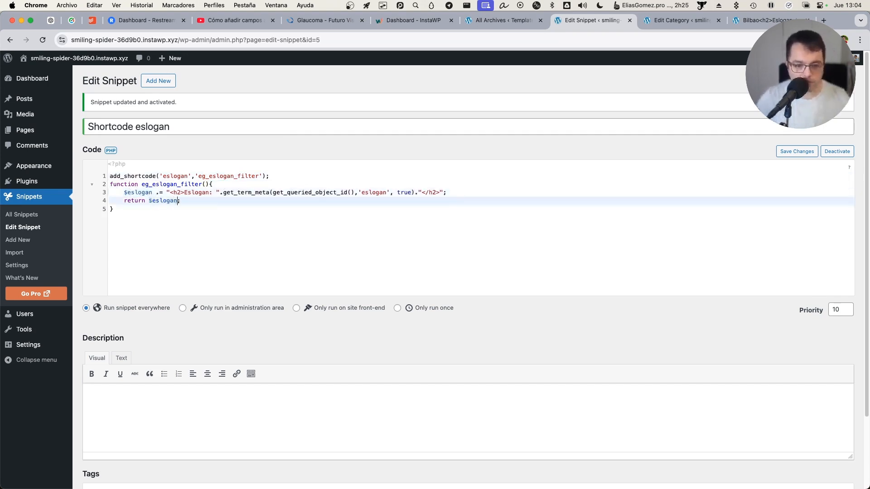
# Change the $eslogan assignment operator from .= to = and save the snippet
pyautogui.click(156, 193)
pyautogui.press('Delete')
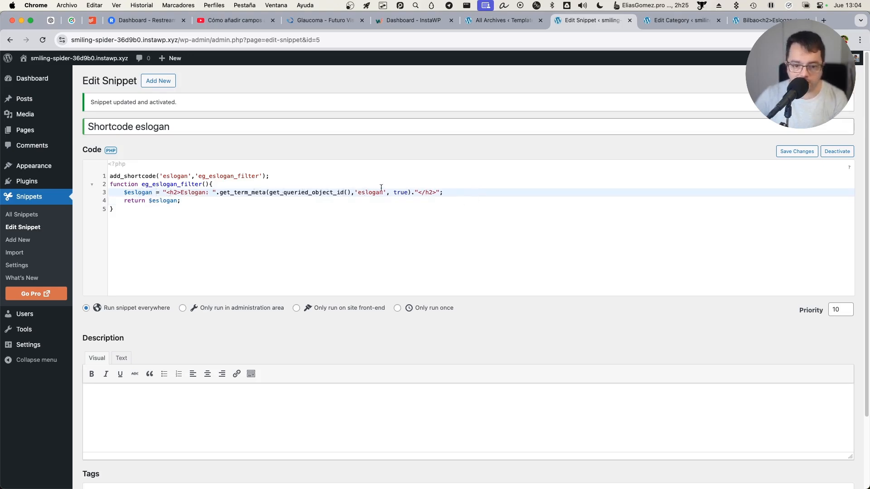
pyautogui.click(797, 152)
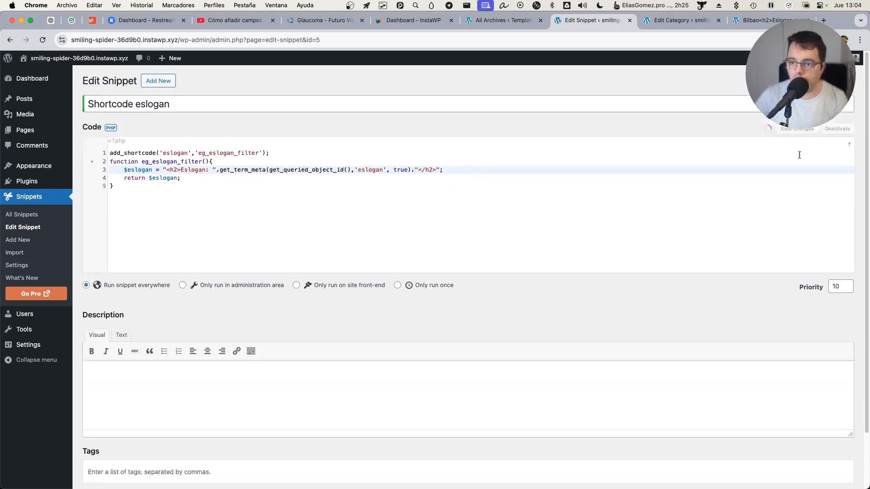
# In the All Archives template, complete the Custom HTML block as <h2>[eslogan]</h2> and view the Bilbao category page
pyautogui.click(503, 20)
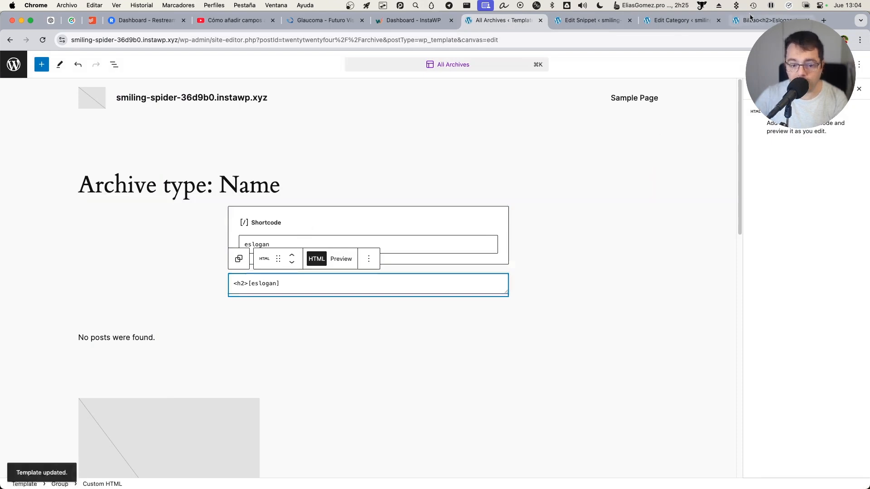
pyautogui.click(301, 285)
pyautogui.write('<')
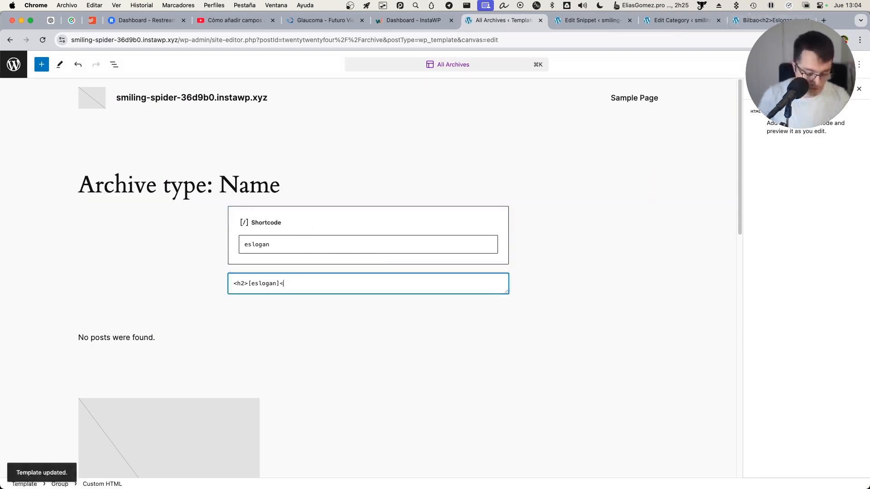
pyautogui.write('/h2>')
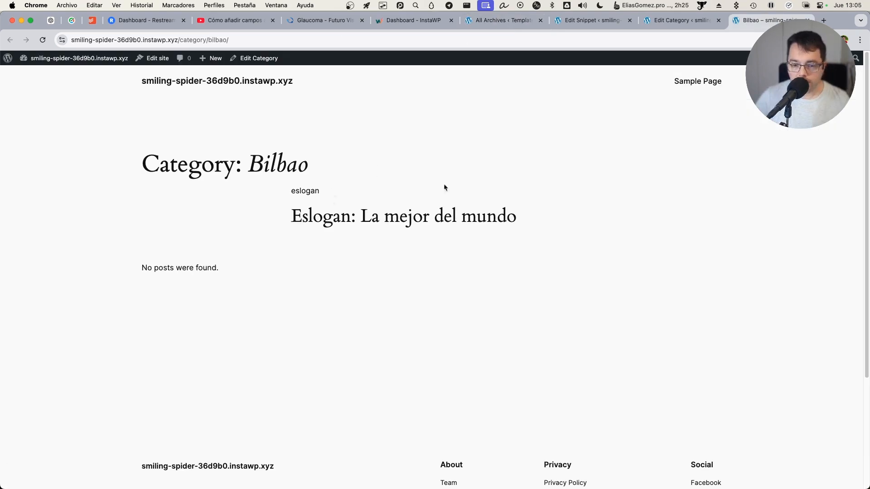
# Change the template's Shortcode block to [eslogan] and reload the Bilbao category page to compare both slogan lines
pyautogui.click(655, 20)
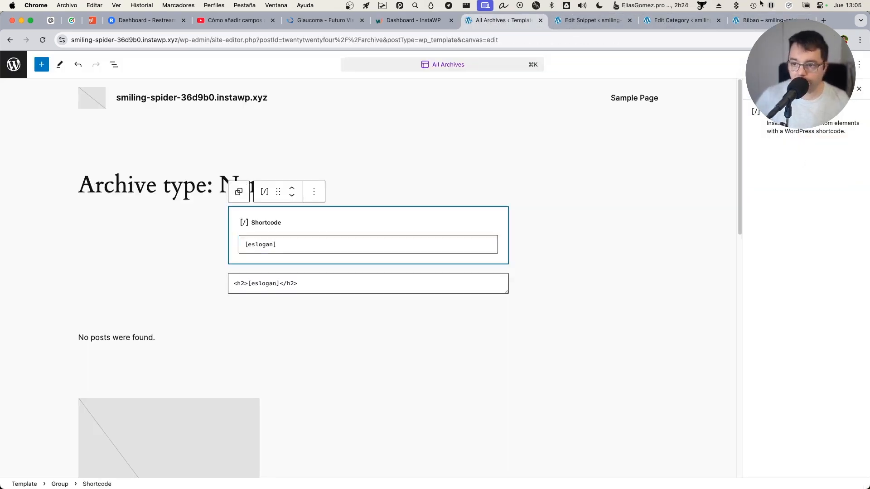
pyautogui.click(764, 19)
pyautogui.press('super+r')
pyautogui.moveTo(292, 200); pyautogui.dragTo(477, 201)
pyautogui.click(550, 215)
pyautogui.moveTo(312, 229); pyautogui.dragTo(517, 229)
pyautogui.click(569, 242)
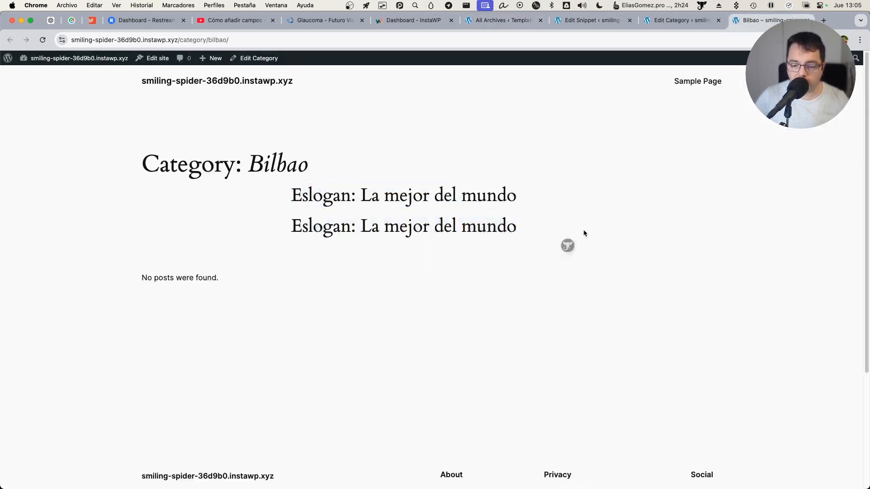
# Strip the h2 tags and 'Eslogan: ' text from the snippet's $eslogan assignment, leaving only the get_term_meta call, and save the snippet
pyautogui.click(688, 22)
pyautogui.click(743, 22)
pyautogui.click(567, 25)
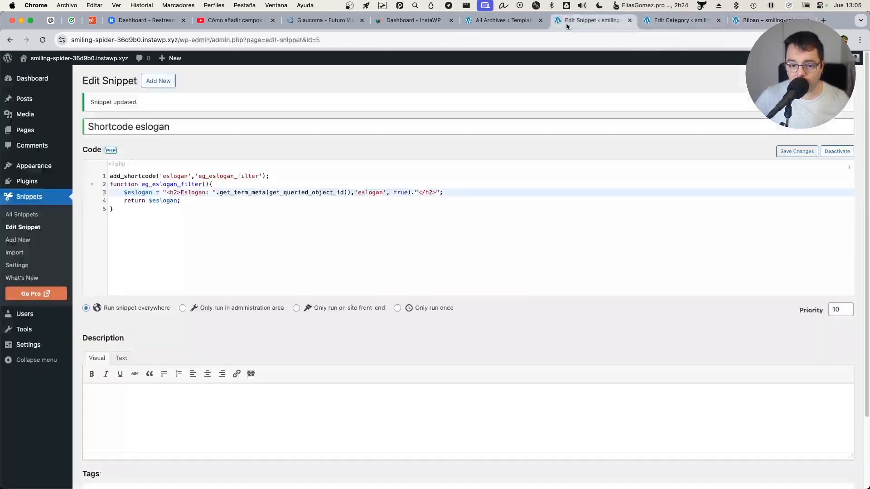
pyautogui.doubleClick(173, 192)
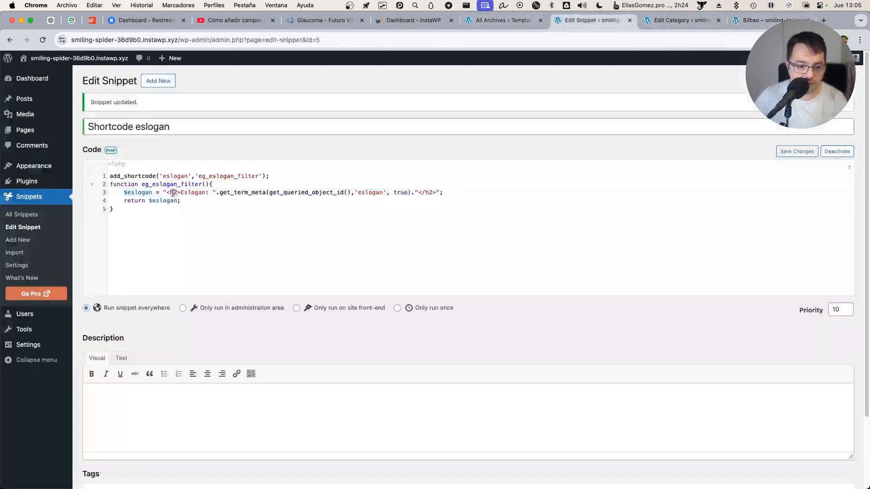
pyautogui.press('BackSpace')
pyautogui.press('Delete')
pyautogui.press('Delete')
pyautogui.press('Delete')
pyautogui.press('Delete')
pyautogui.press('Delete')
pyautogui.press('Delete')
pyautogui.press('Delete')
pyautogui.press('Delete')
pyautogui.press('Delete')
pyautogui.press('Delete')
pyautogui.press('Delete')
pyautogui.press('Delete')
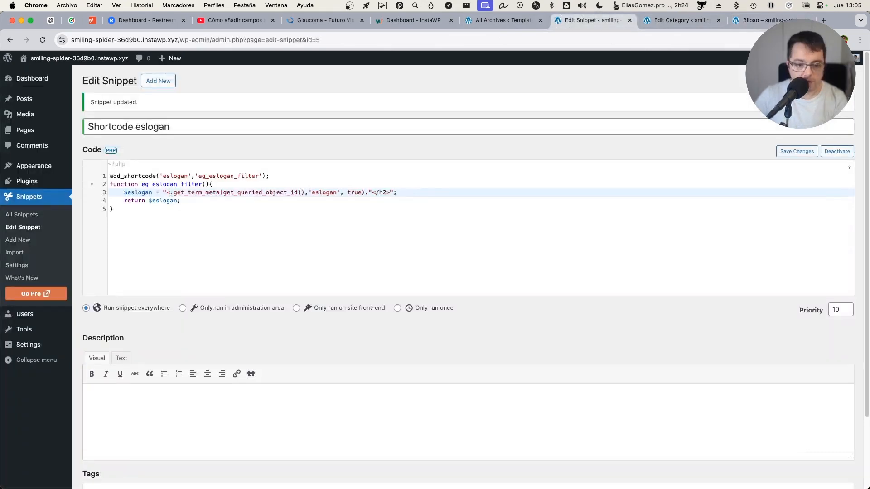
pyautogui.press('BackSpace')
pyautogui.press('BackSpace')
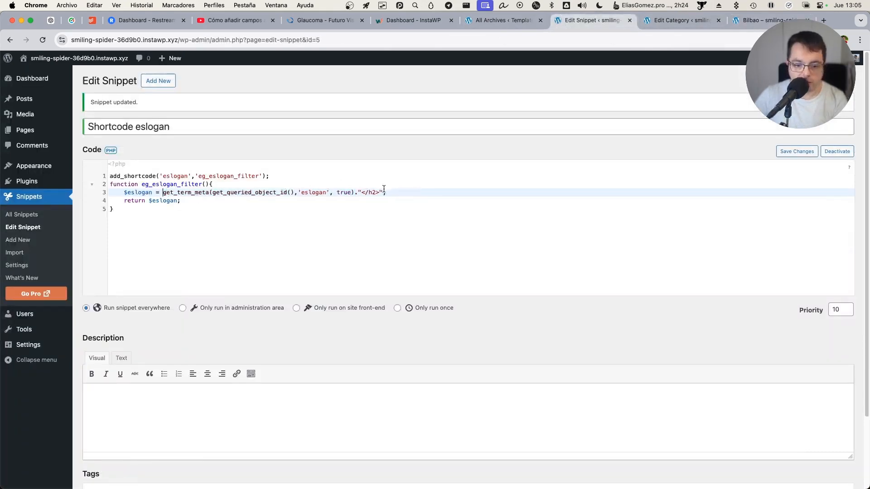
pyautogui.click(786, 153)
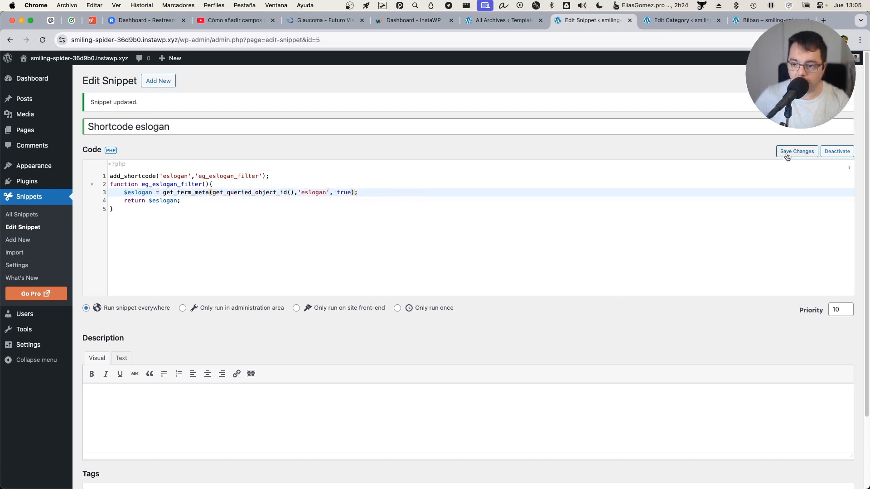
pyautogui.hotkey('ctrl', 'Tab')
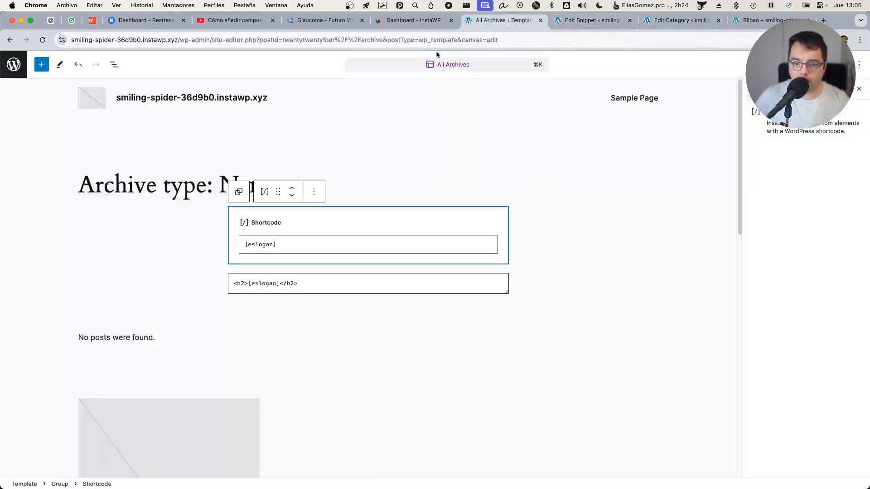
# In the All Archives template, delete the Shortcode block, change the Custom HTML block to <h2>Eslogan: [eslogan]</h2>, save, and view the Bilbao category page
pyautogui.click(501, 20)
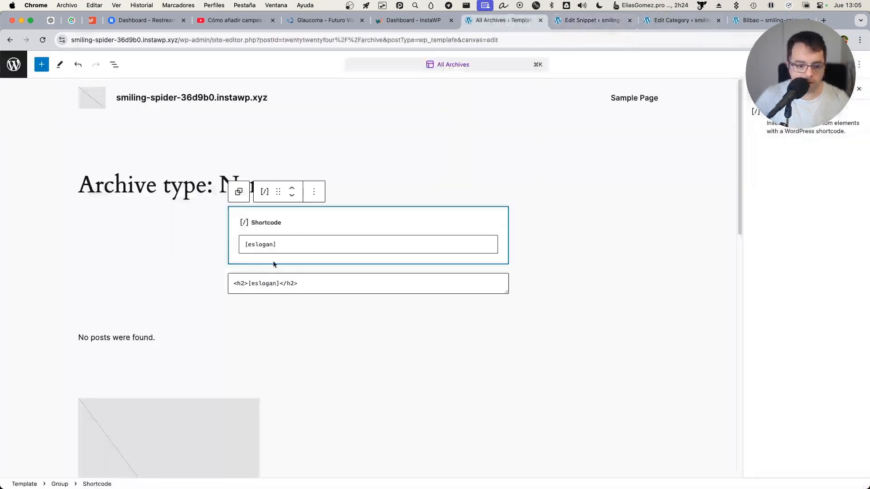
pyautogui.press('BackSpace')
pyautogui.click(248, 216)
pyautogui.write('Eslogan:')
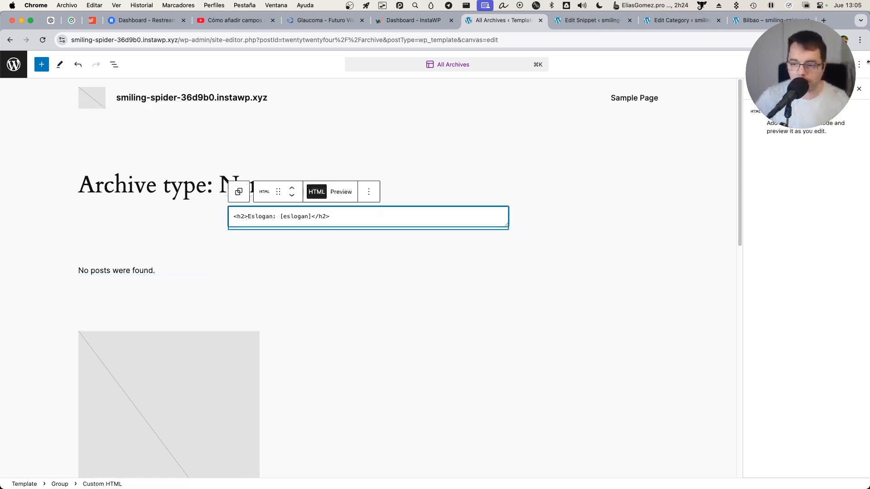
pyautogui.click(781, 21)
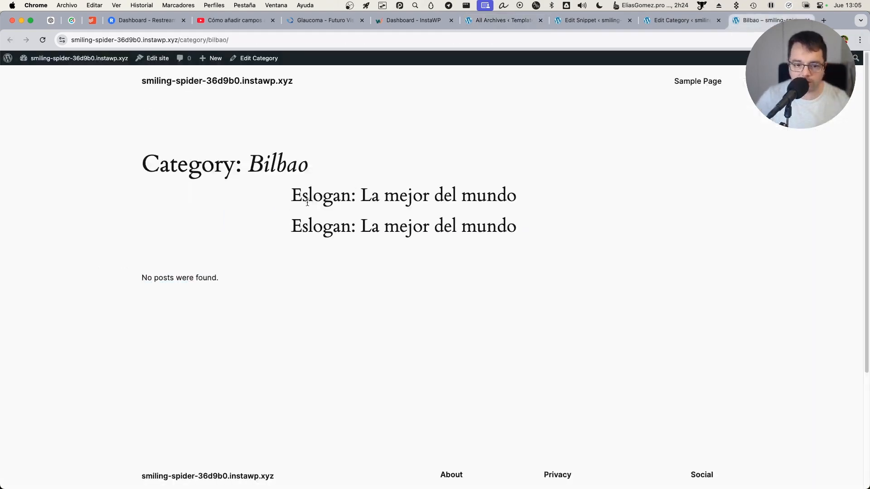
# Review the Bilbao category's eslogan field, the Shortcode eslogan snippet and the Custom HTML block in the All Archives template
pyautogui.click(657, 22)
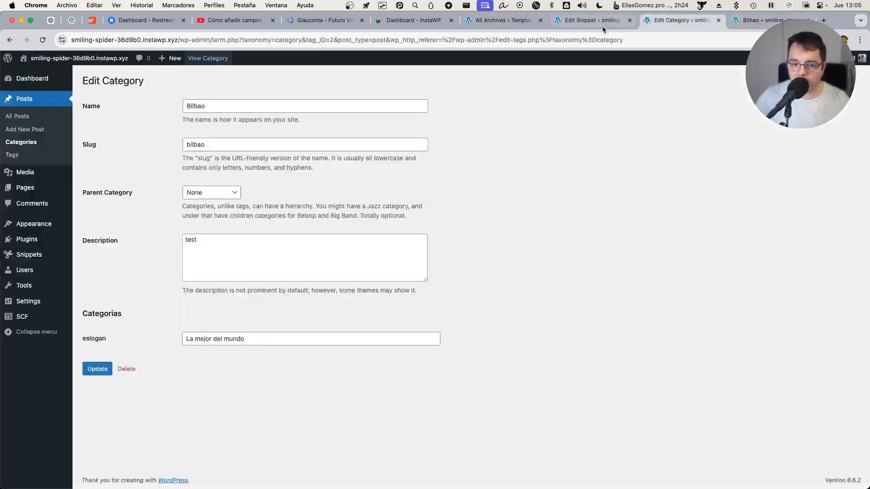
pyautogui.click(589, 20)
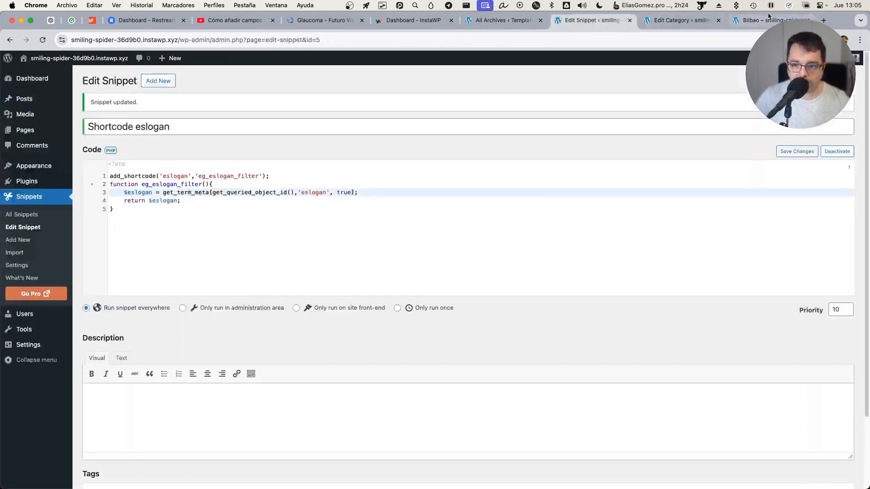
pyautogui.click(648, 23)
pyautogui.click(503, 20)
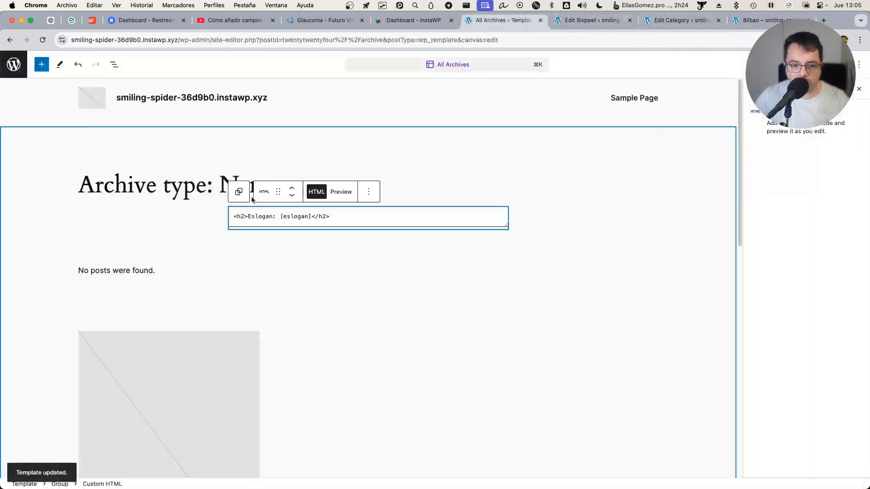